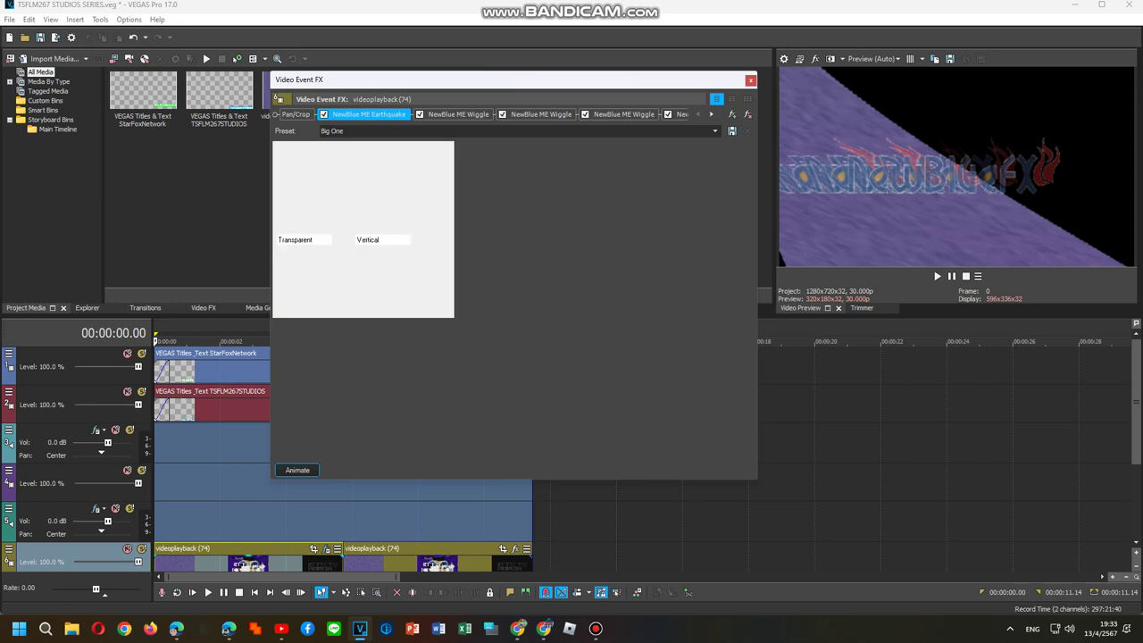
Apply the Shinyup V1 C preset to the first Wiggle effect and Toneup V1 B to the second
{"action": "left_click", "coordinate": [458, 114]}
{"action": "left_click", "coordinate": [715, 132]}
{"action": "left_click", "coordinate": [500, 351]}
{"action": "left_click", "coordinate": [540, 114]}
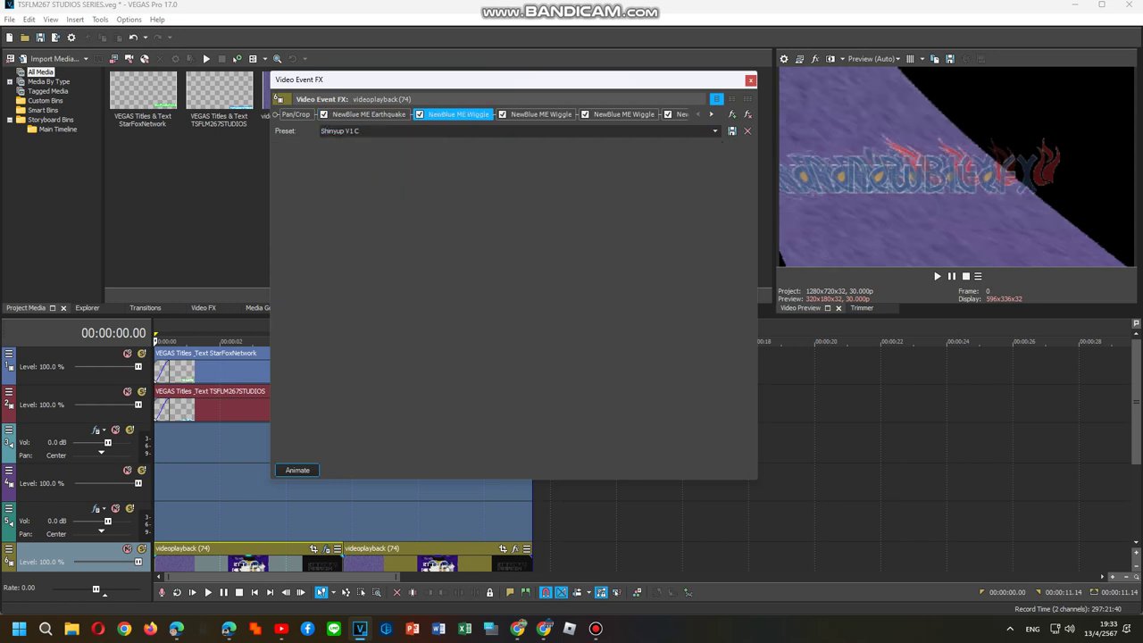
{"action": "left_click", "coordinate": [715, 131]}
{"action": "left_click", "coordinate": [535, 328]}
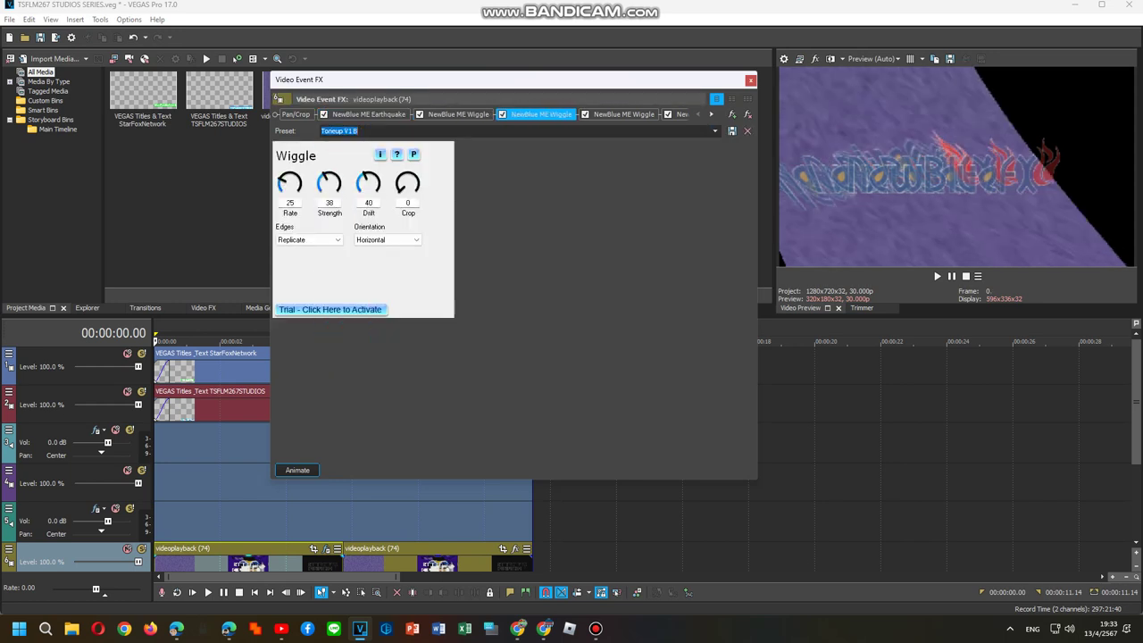
Apply the X Not Scary preset to the third Wiggle effect and Fun House to the fourth
{"action": "left_click", "coordinate": [624, 115]}
{"action": "left_click", "coordinate": [715, 131]}
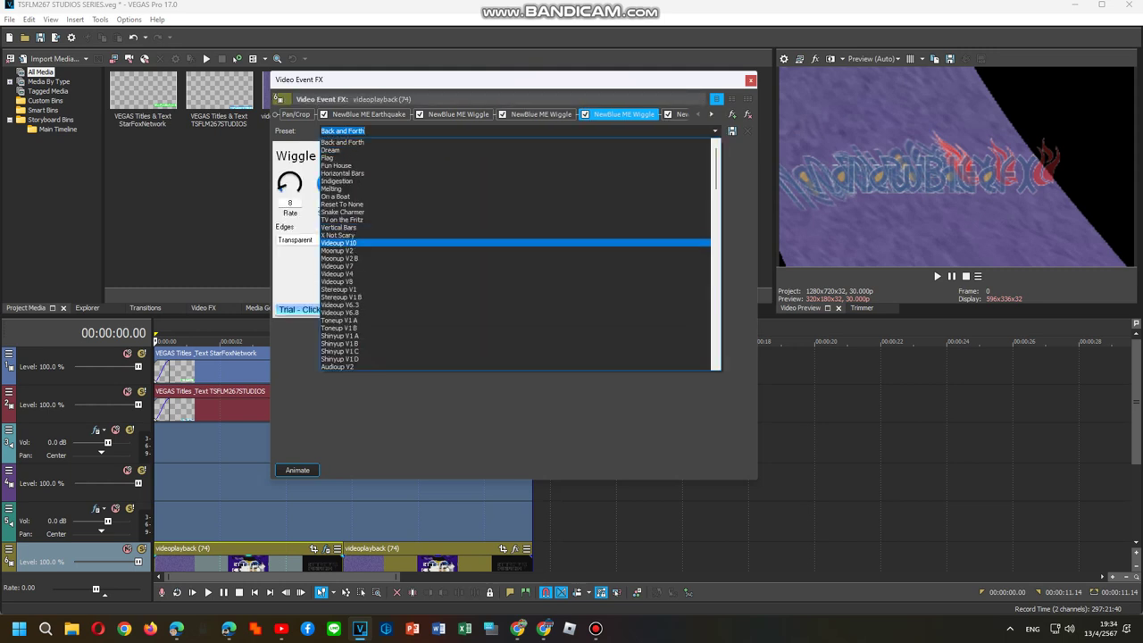
{"action": "left_click", "coordinate": [536, 235]}
{"action": "left_click", "coordinate": [679, 115]}
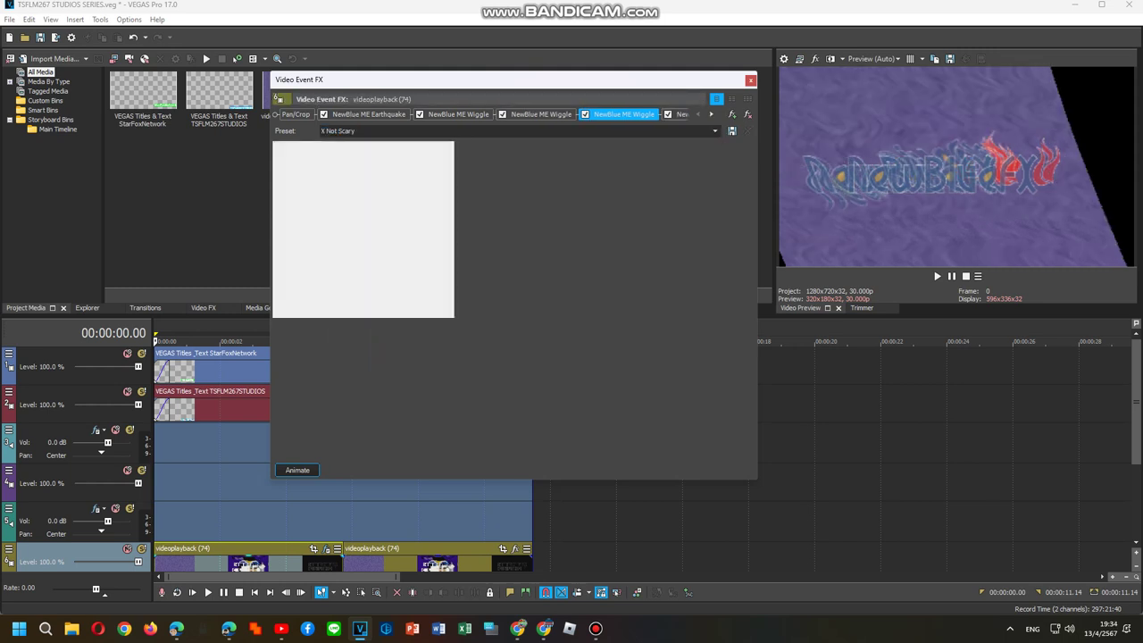
{"action": "left_click", "coordinate": [714, 130]}
{"action": "left_click", "coordinate": [340, 170]}
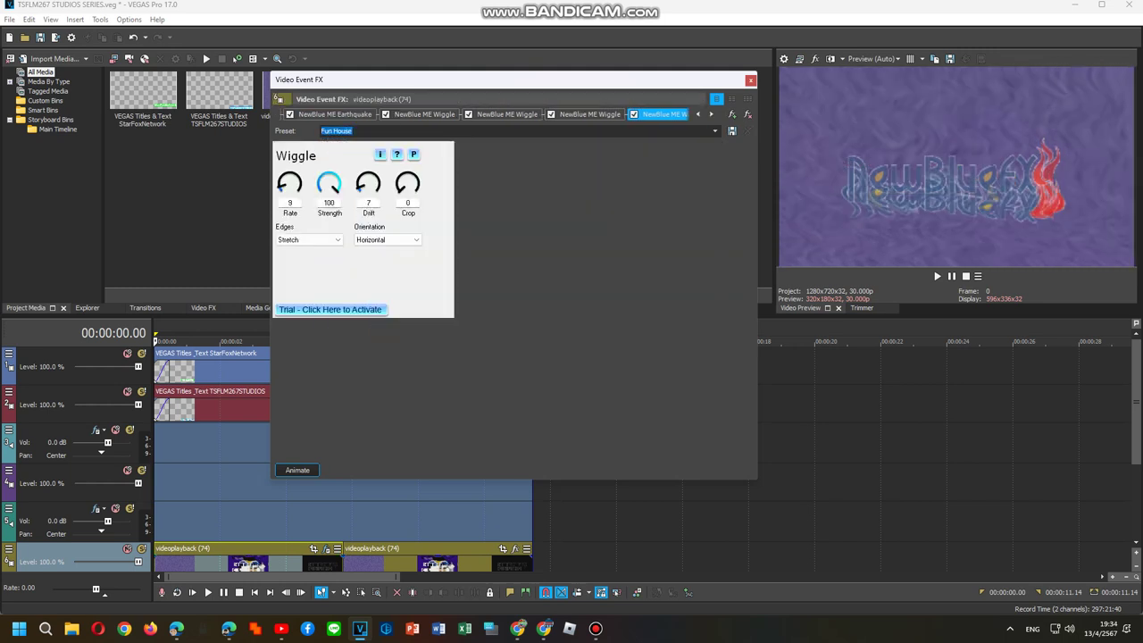
Place the playhead at about 00:00:02.26 in the first clip and apply the Hand Held preset to the Earthquake effect
{"action": "left_click", "coordinate": [248, 522]}
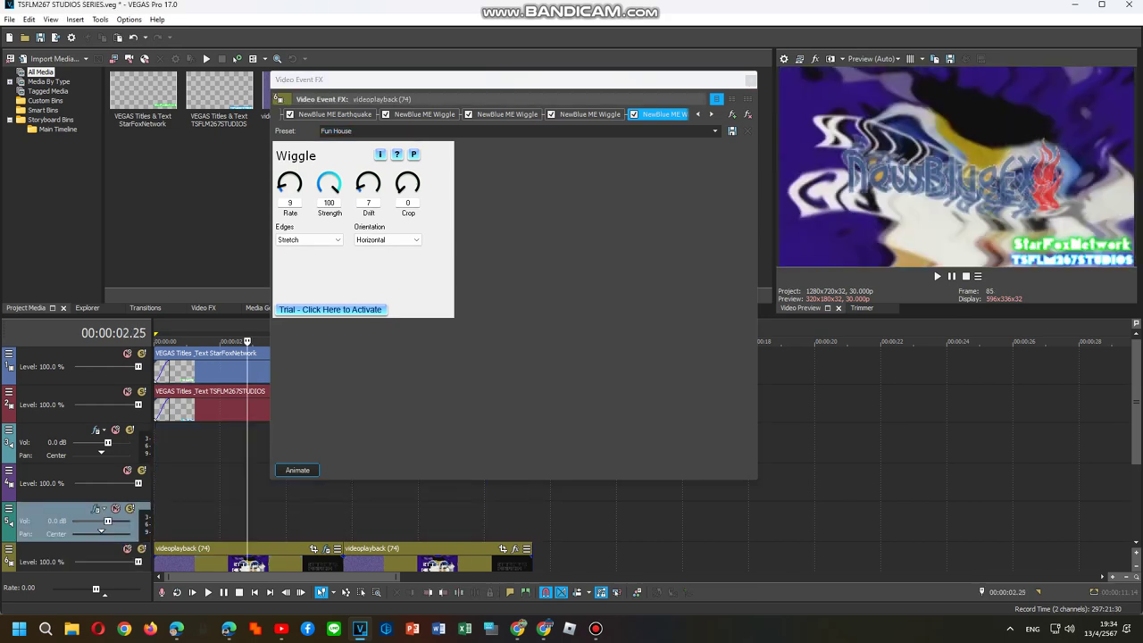
{"action": "key", "text": "space"}
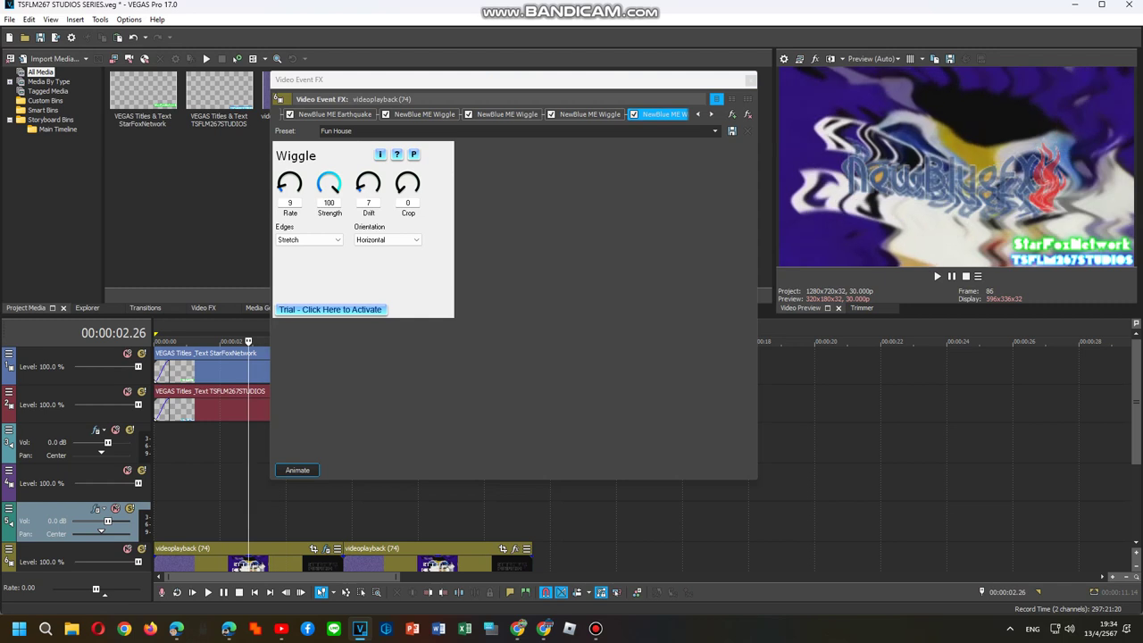
{"action": "left_click", "coordinate": [335, 114]}
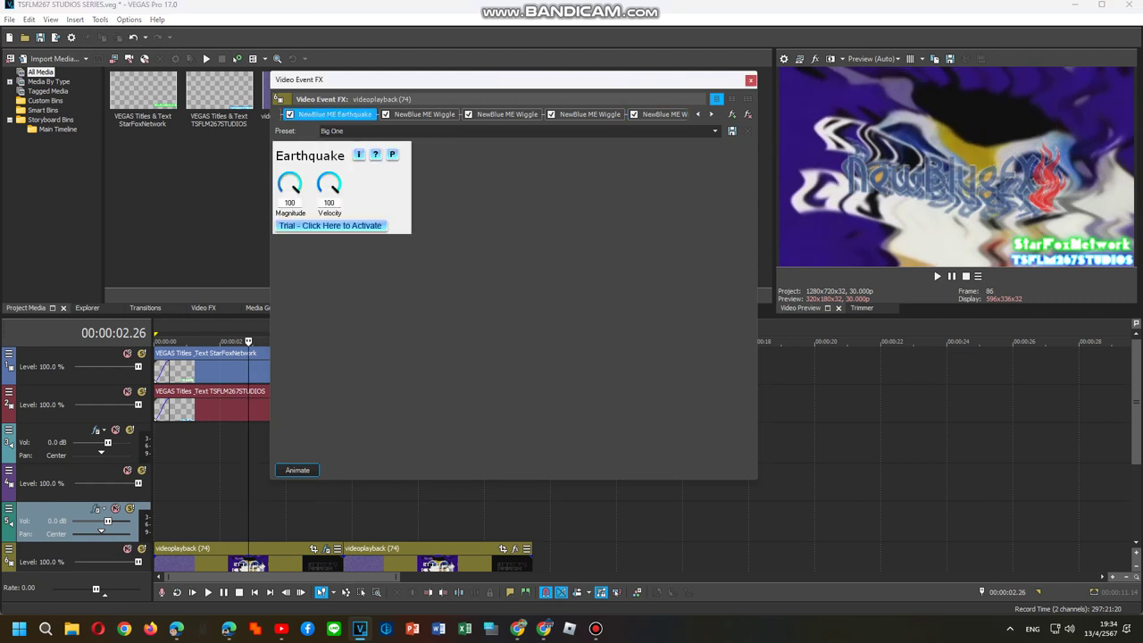
{"action": "left_click", "coordinate": [716, 132]}
{"action": "left_click", "coordinate": [679, 166]}
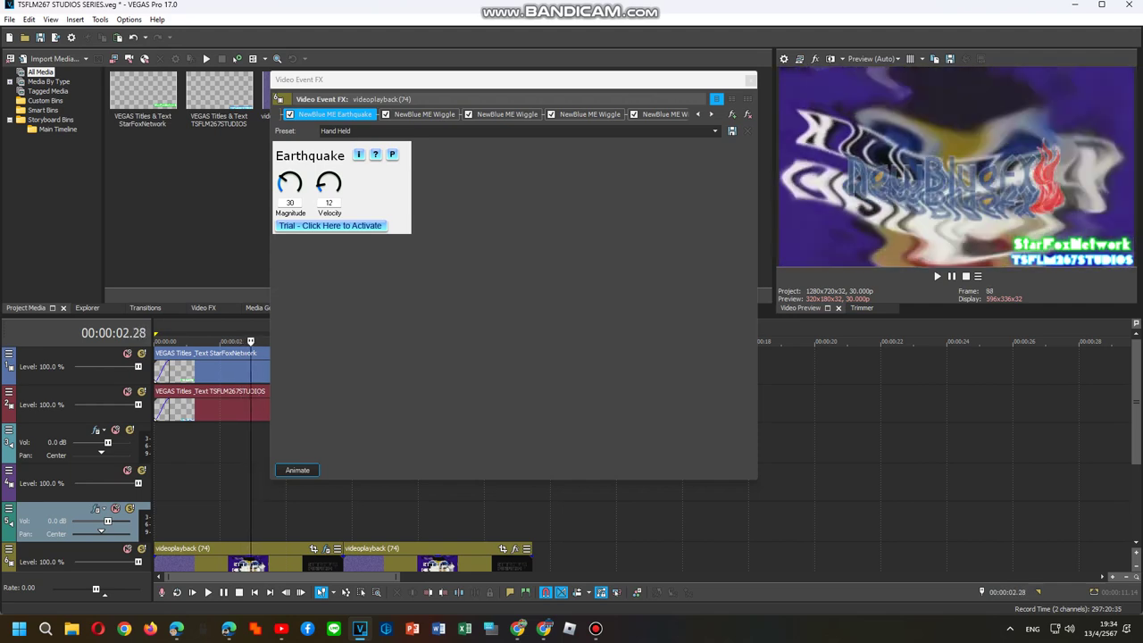
{"action": "key", "text": "Left"}
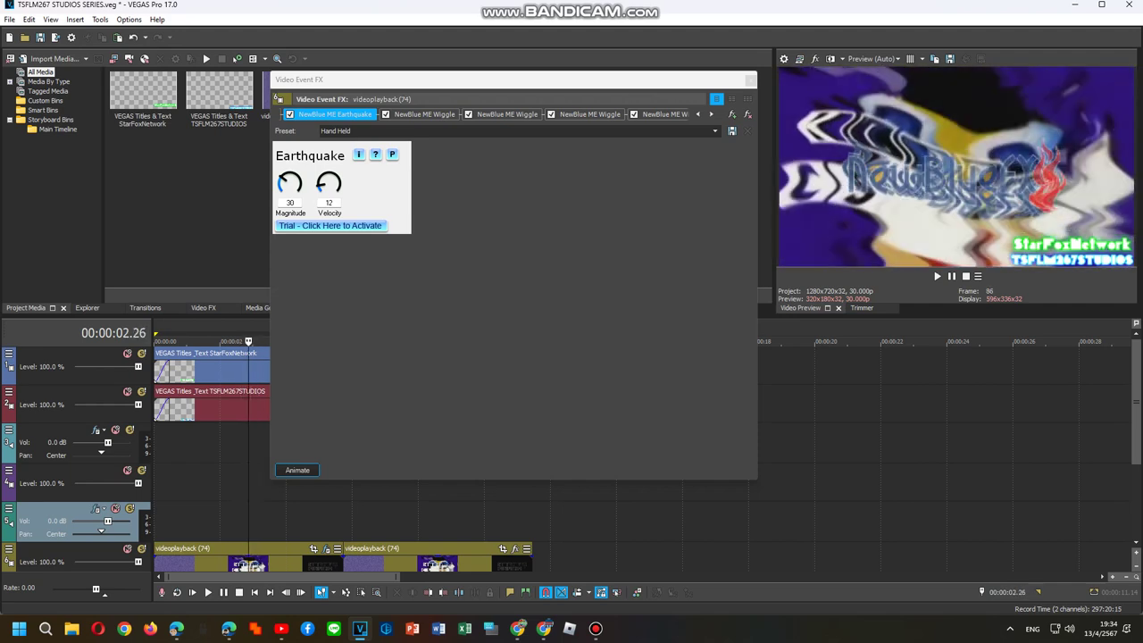
Make the starting color point of the Gradient Map effect opaque black with alpha 255
{"action": "left_click", "coordinate": [711, 114]}
{"action": "left_click", "coordinate": [650, 114]}
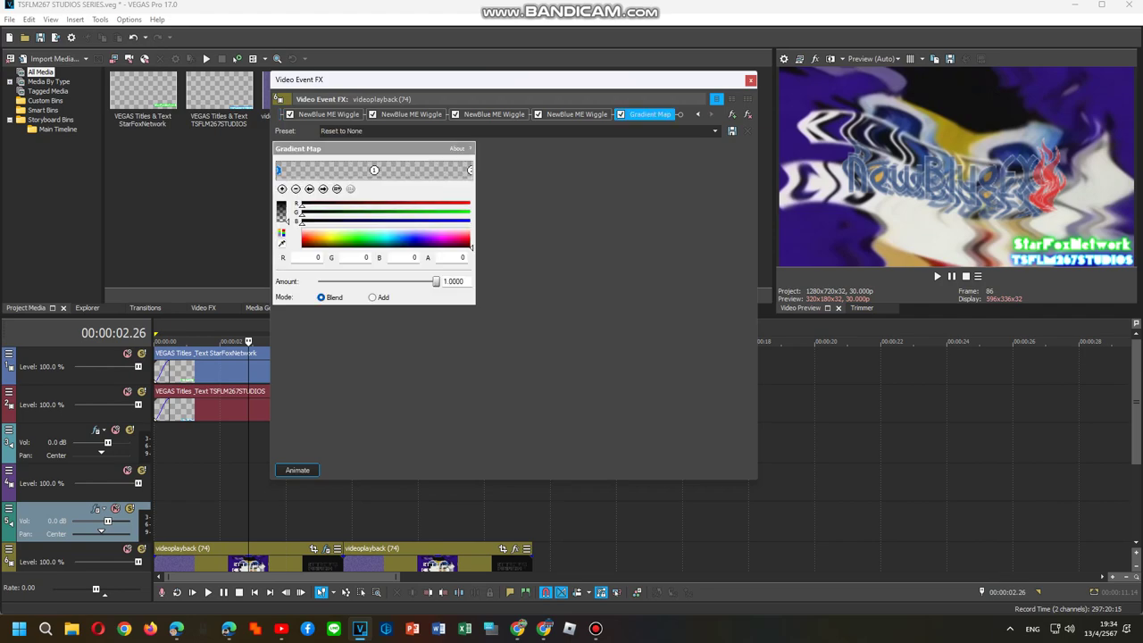
{"action": "left_click", "coordinate": [282, 204]}
Switch to the Edge browser and copy "shamrockup v2" from the text in the Bing search box
{"action": "mouse_move", "coordinate": [229, 629]}
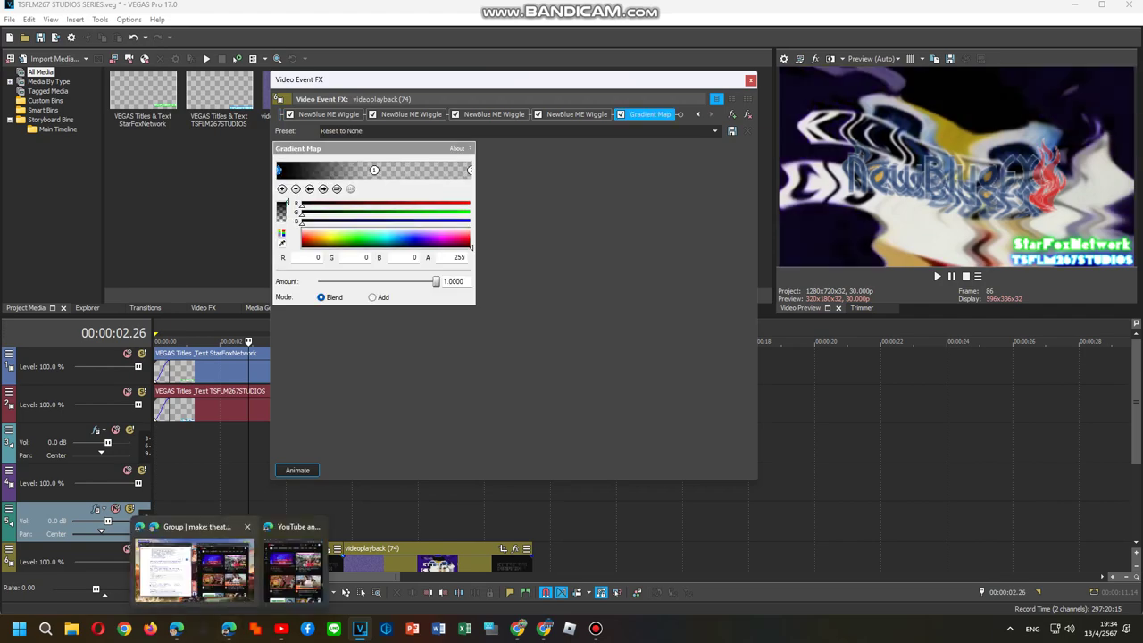
{"action": "left_click", "coordinate": [200, 563]}
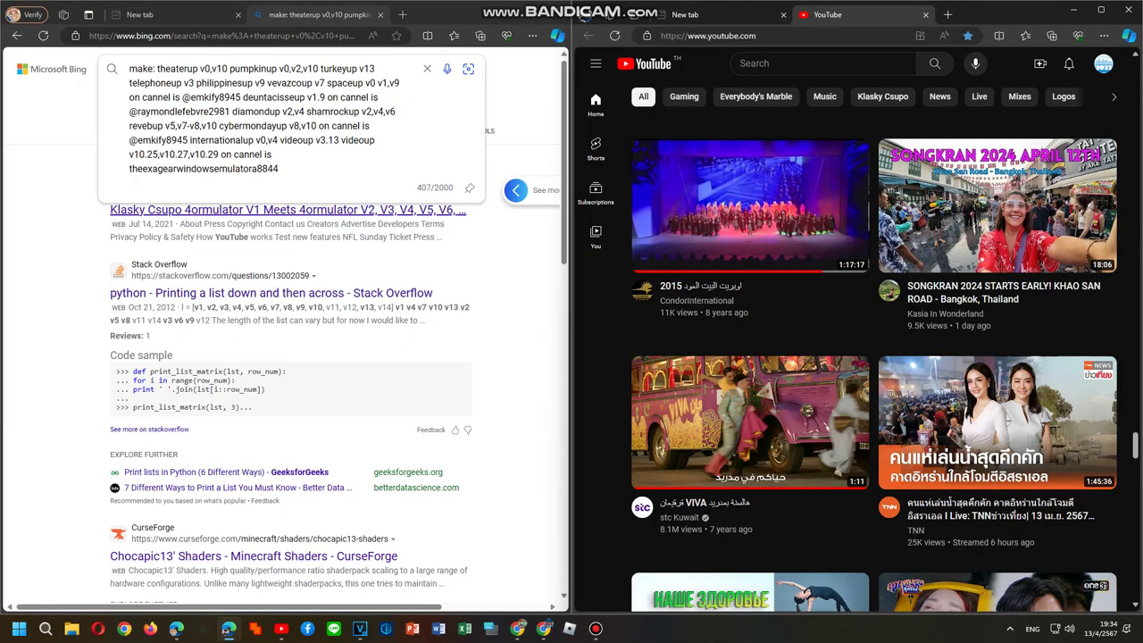
{"action": "left_click_drag", "start_coordinate": [306, 111], "coordinate": [372, 112]}
{"action": "right_click", "coordinate": [370, 114]}
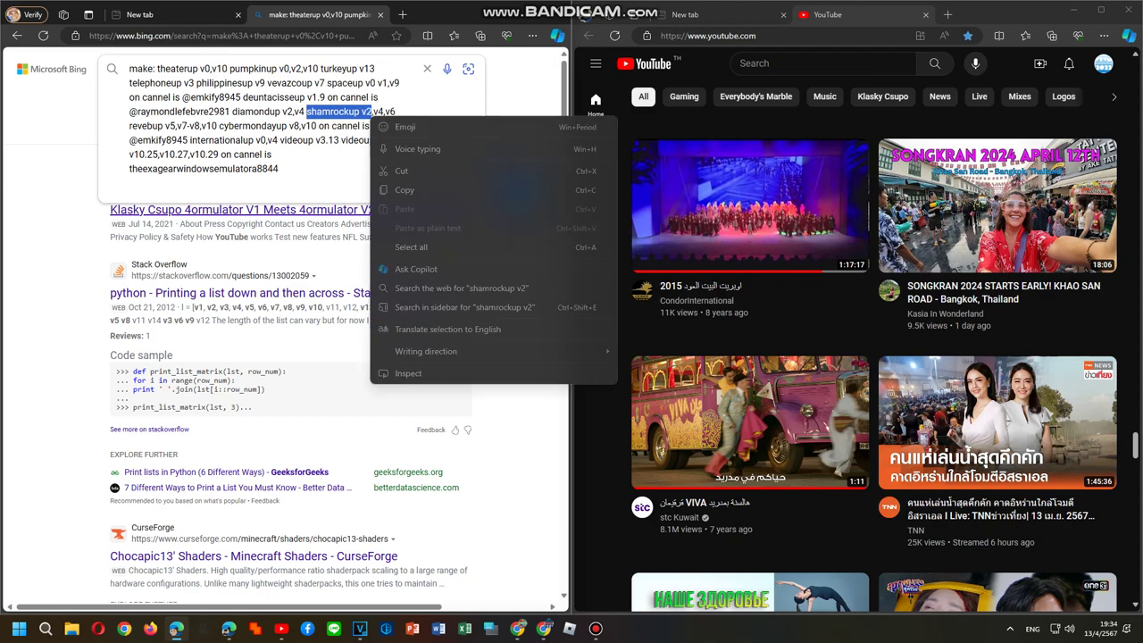
{"action": "left_click", "coordinate": [405, 190]}
Return to VEGAS Pro and enter Shamrockup V2 as the Gradient Map preset name
{"action": "left_click", "coordinate": [360, 629]}
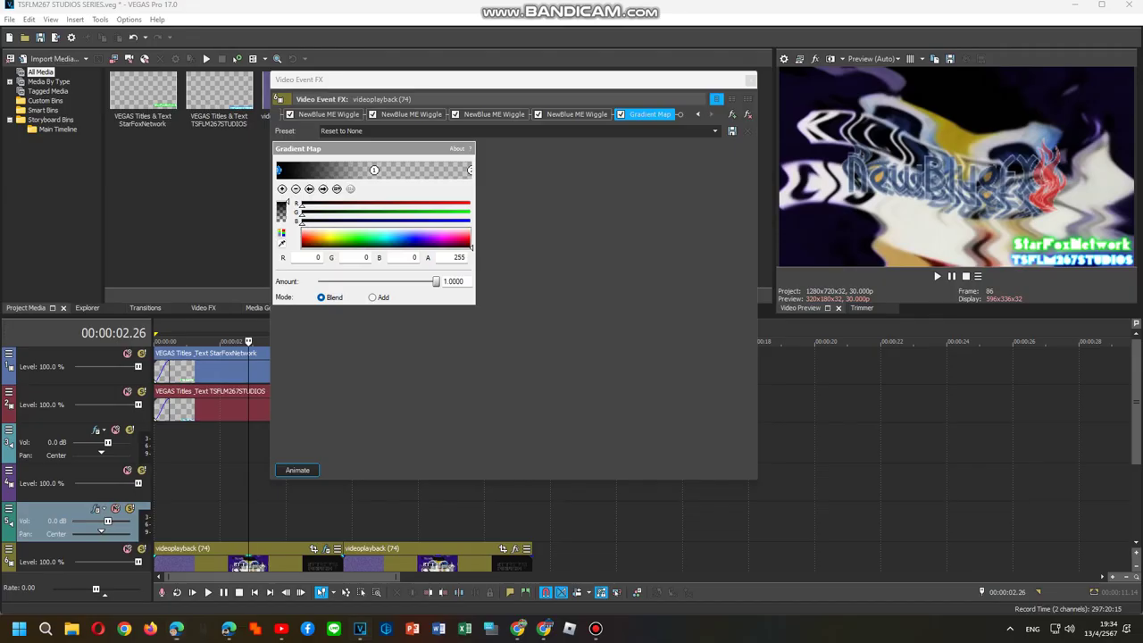
{"action": "right_click", "coordinate": [413, 131]}
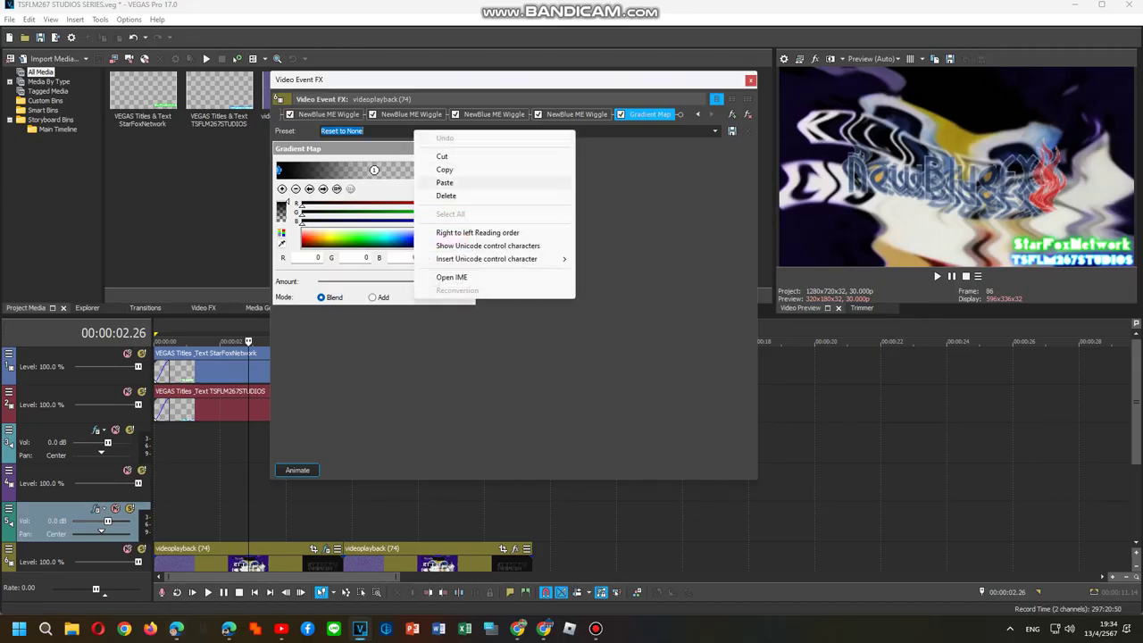
{"action": "left_click", "coordinate": [444, 182]}
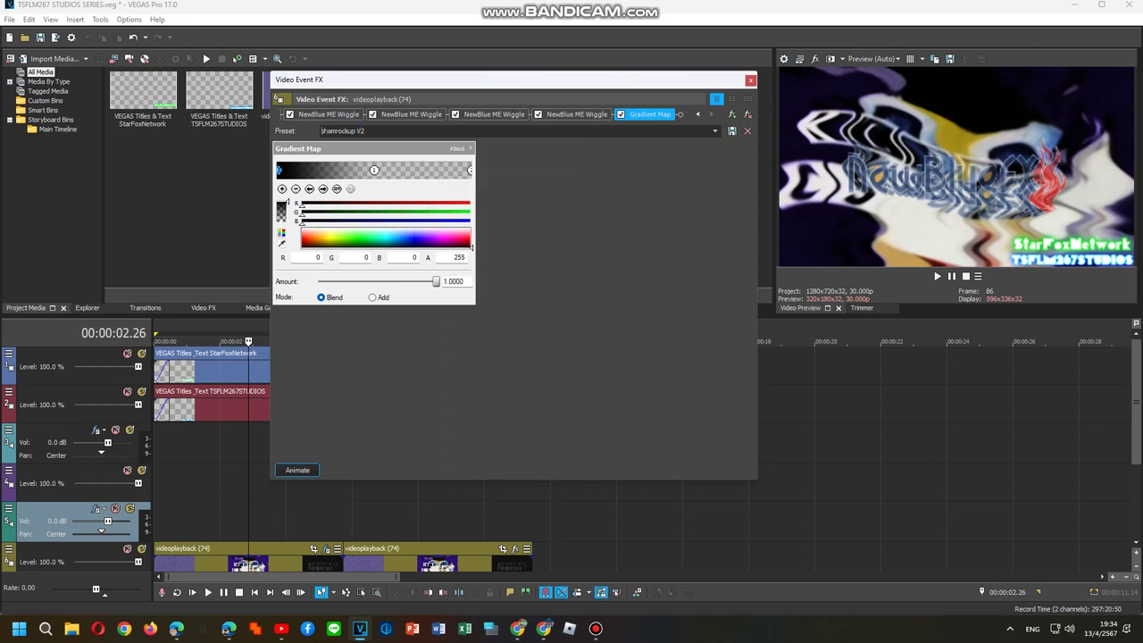
{"action": "type", "text": "S"}
Make gradient point 1 opaque green and place it about a quarter of the way along the Gradient Map ramp
{"action": "left_click", "coordinate": [374, 169]}
{"action": "left_click", "coordinate": [282, 202]}
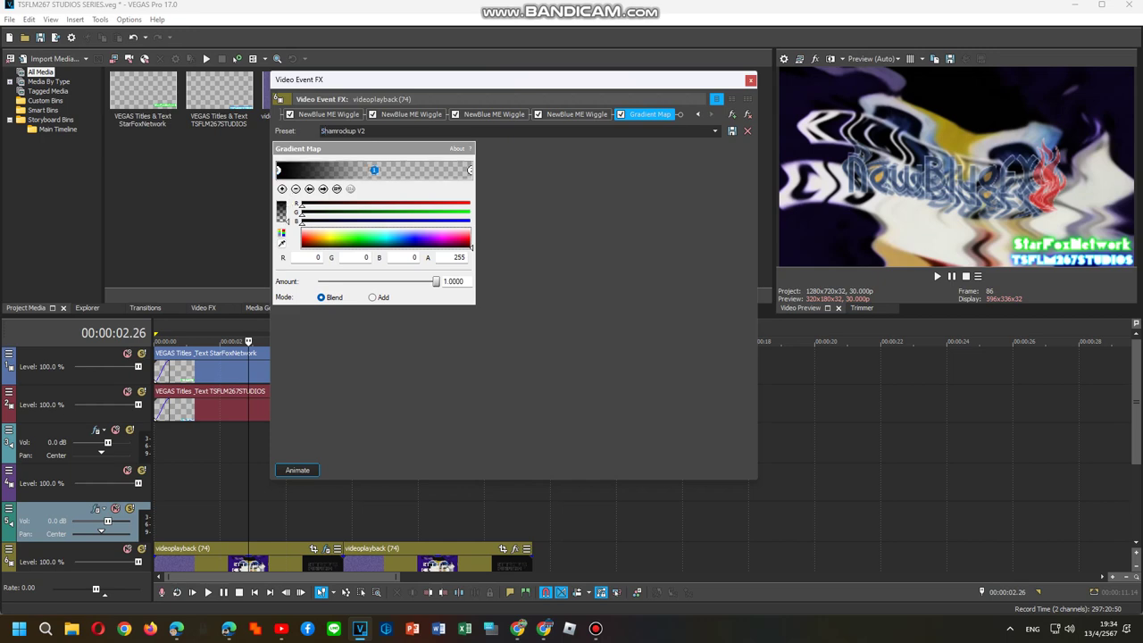
{"action": "left_click_drag", "start_coordinate": [374, 170], "coordinate": [321, 170]}
{"action": "left_click", "coordinate": [358, 237]}
Place gradient point 2 about two thirds along the ramp and color it opaque spring green, R 30, G 255, B 138
{"action": "left_click", "coordinate": [400, 169]}
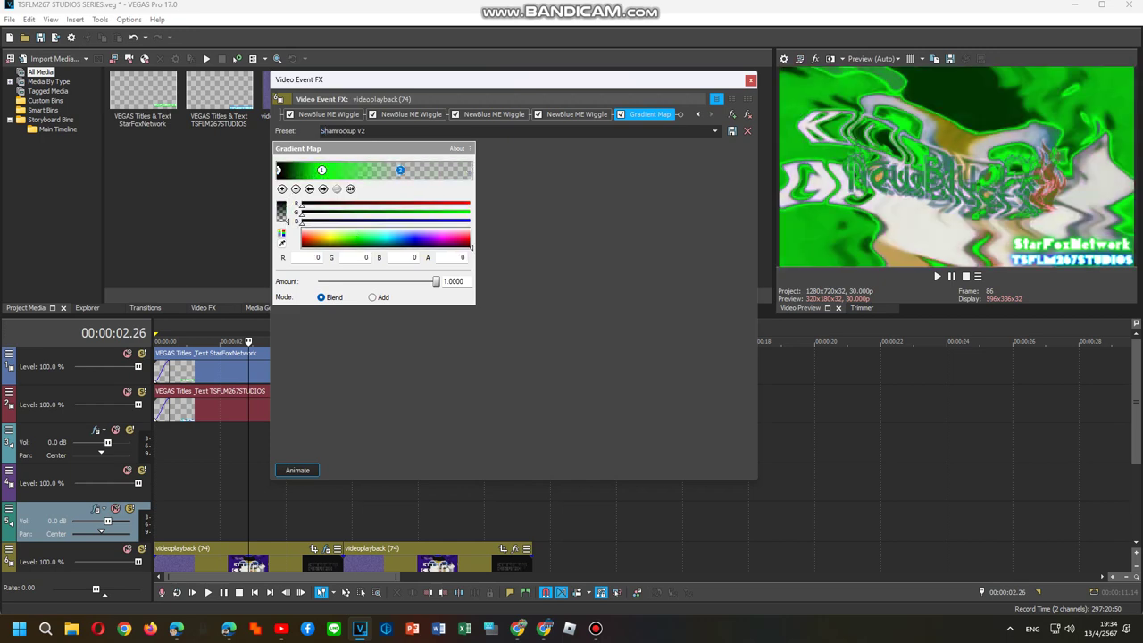
{"action": "left_click", "coordinate": [282, 203]}
{"action": "left_click_drag", "start_coordinate": [361, 232], "coordinate": [372, 236]}
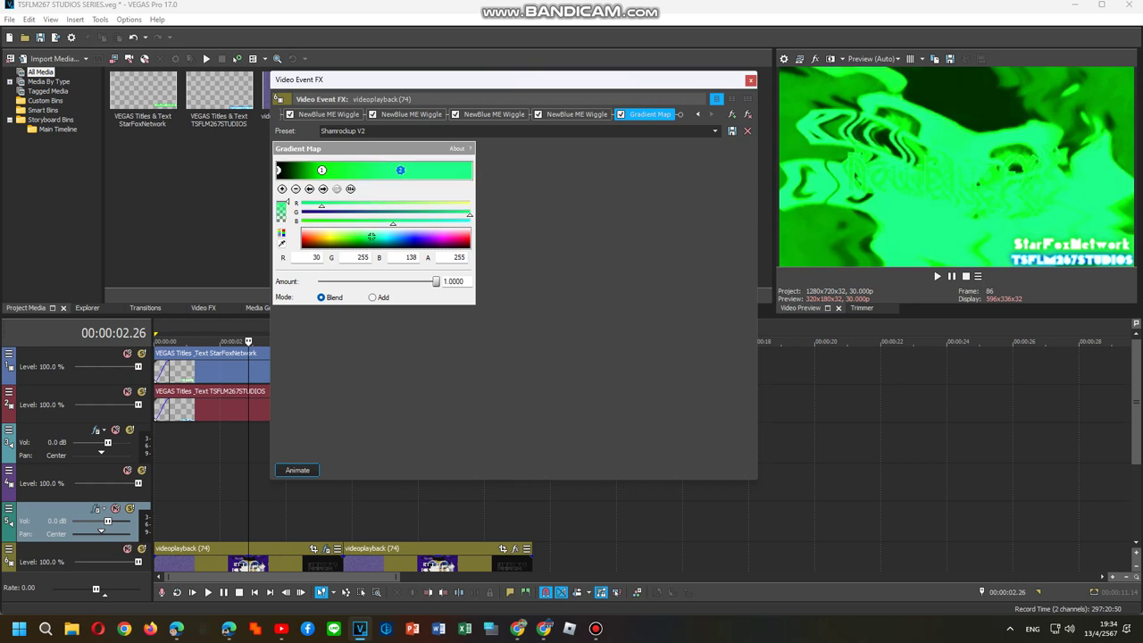
Set the gradient's end point to opaque white and move the playhead to 00:00:02.28 to preview the result
{"action": "left_click_drag", "start_coordinate": [449, 169], "coordinate": [470, 170]}
{"action": "left_click", "coordinate": [470, 228]}
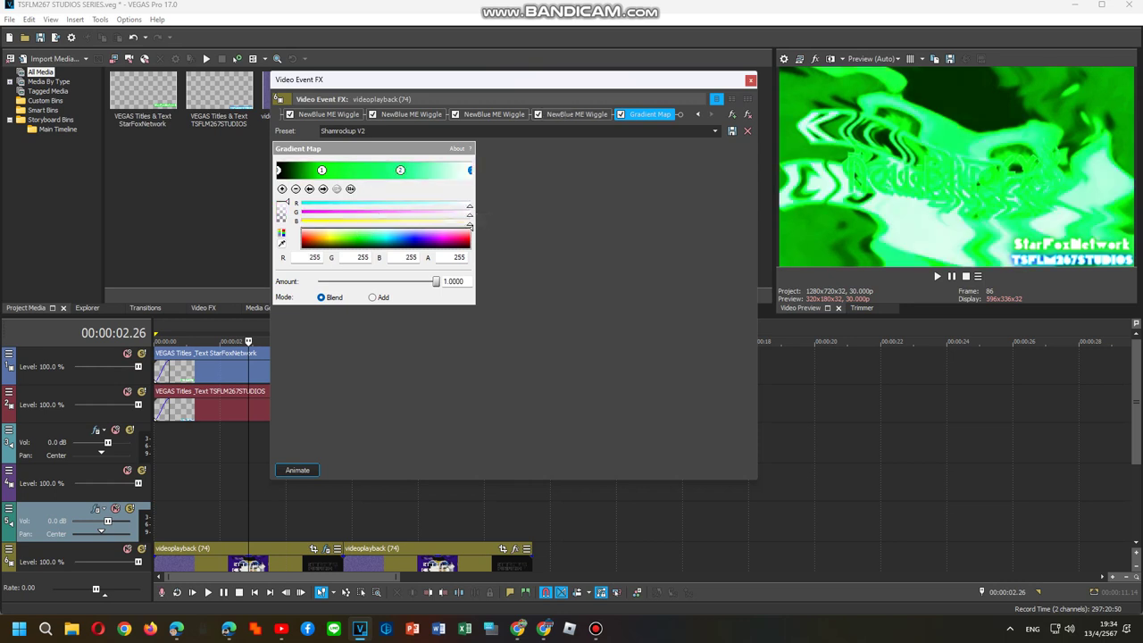
{"action": "mouse_move", "coordinate": [248, 341]}
{"action": "left_mouse_down"}
{"action": "mouse_move", "coordinate": [306, 341]}
{"action": "mouse_move", "coordinate": [226, 341]}
{"action": "mouse_move", "coordinate": [264, 341]}
{"action": "mouse_move", "coordinate": [251, 341]}
{"action": "left_mouse_up"}
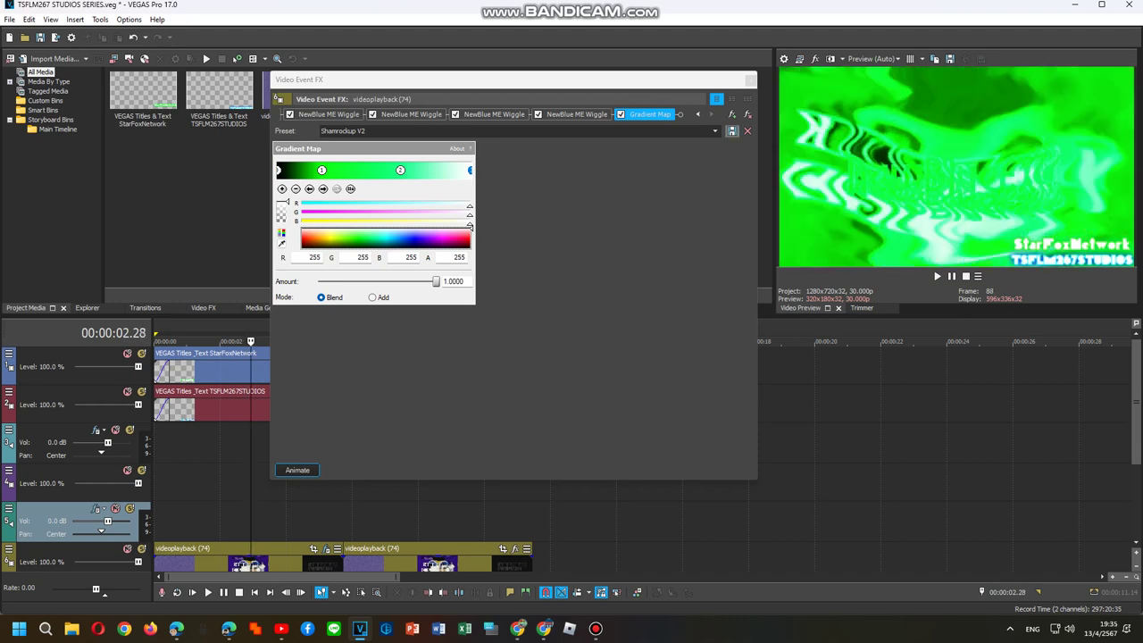
{"action": "mouse_move", "coordinate": [595, 628]}
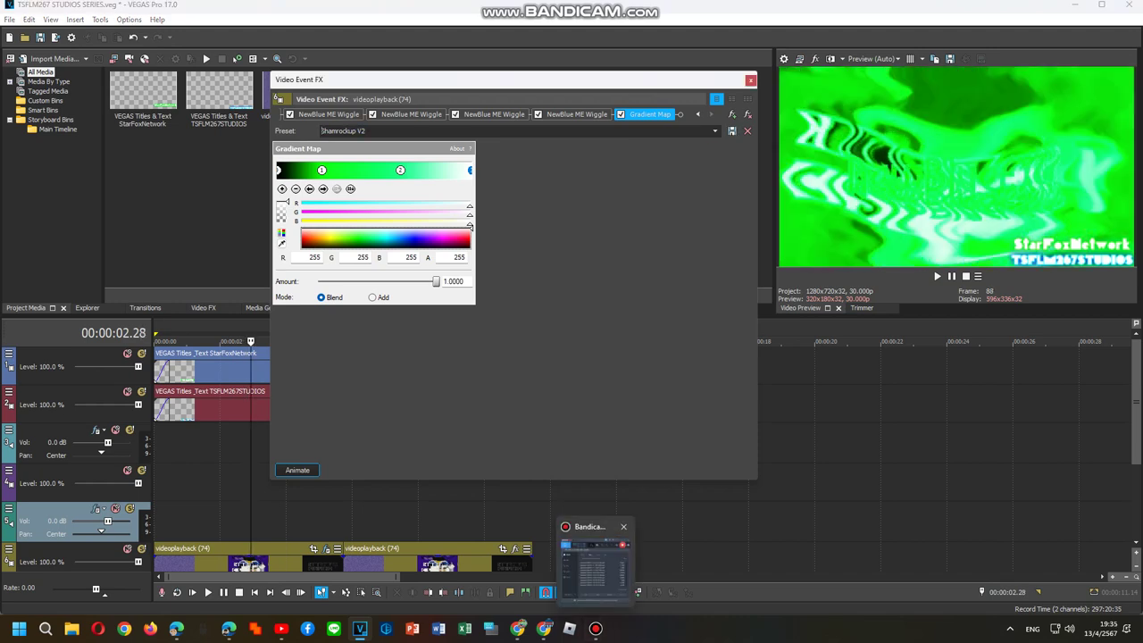
{"action": "mouse_move", "coordinate": [594, 554]}
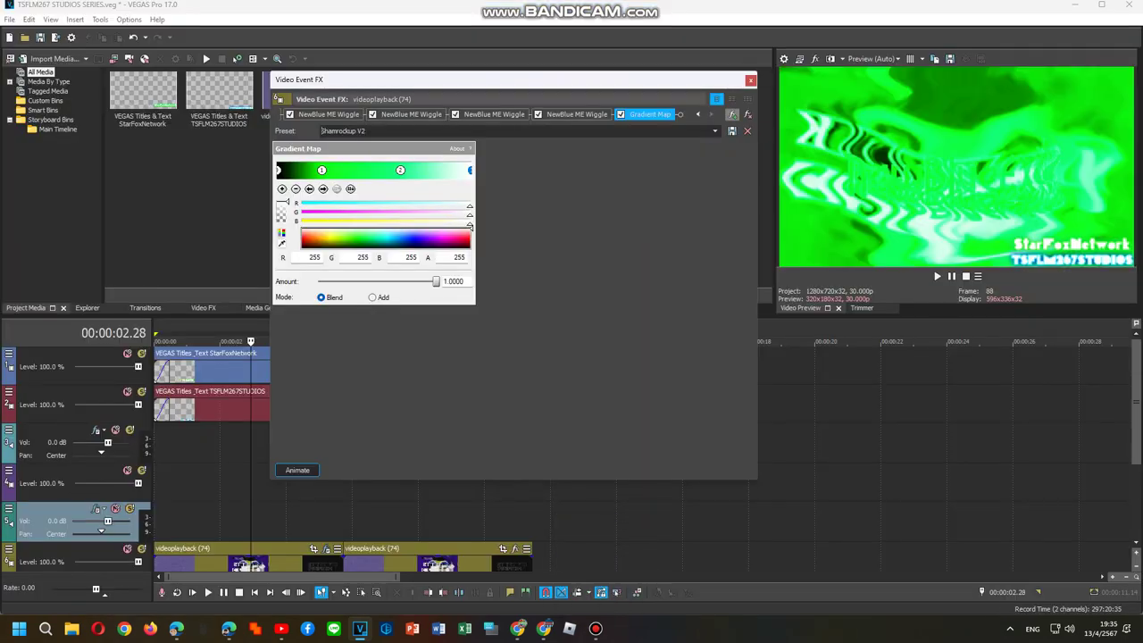
Open the Plug-In Chooser for the first clip's effect chain and show the Filter Packages folder
{"action": "left_click", "coordinate": [733, 114]}
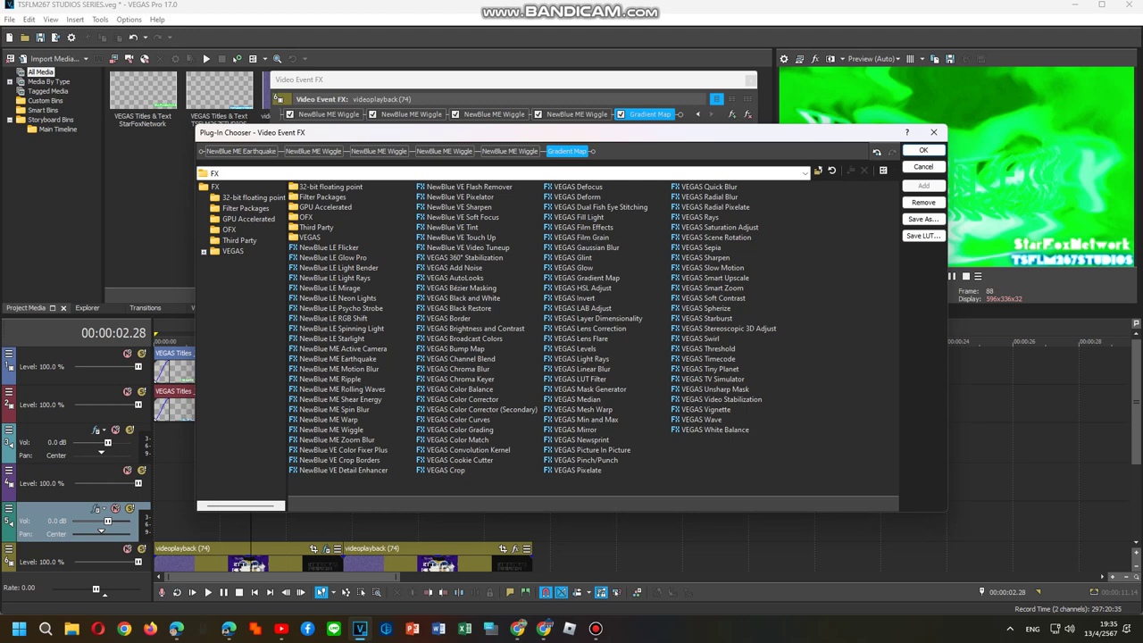
{"action": "left_click", "coordinate": [246, 208]}
{"action": "left_click", "coordinate": [233, 251]}
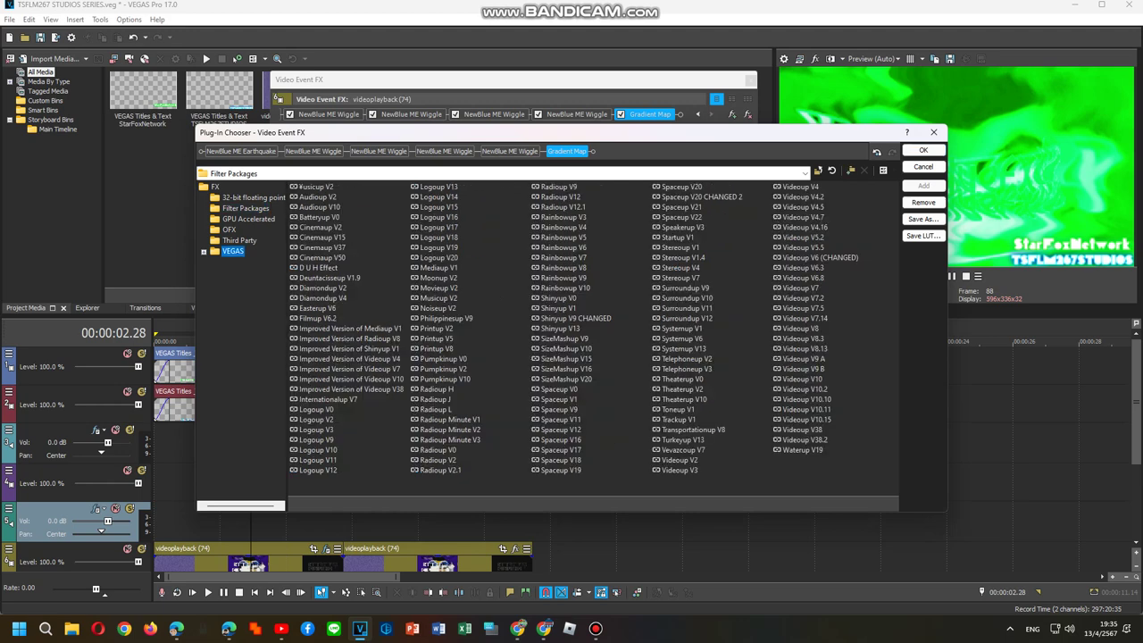
{"action": "left_click", "coordinate": [248, 219]}
{"action": "left_click", "coordinate": [245, 208]}
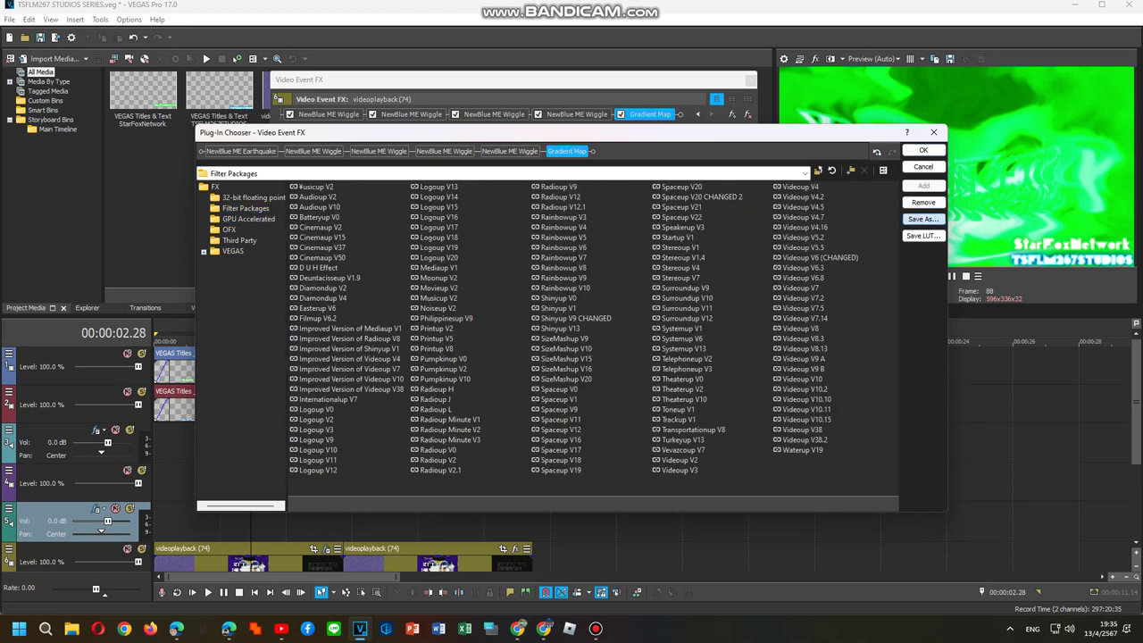
Save the effect chain as a plug-in package named Shamrockup V2 and close the Plug-In Chooser
{"action": "left_click", "coordinate": [923, 219]}
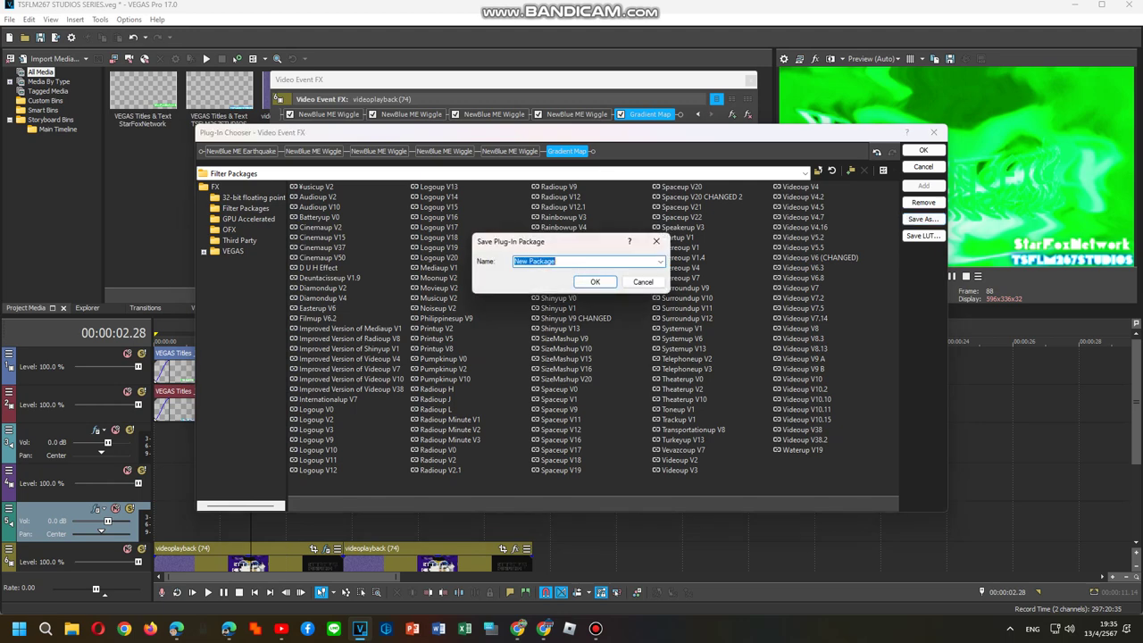
{"action": "type", "text": "Sha"}
{"action": "right_click", "coordinate": [594, 261]}
{"action": "left_click", "coordinate": [634, 312]}
{"action": "key", "text": "BackSpace"}
{"action": "key", "text": "BackSpace"}
{"action": "key", "text": "BackSpace"}
{"action": "left_click", "coordinate": [595, 281]}
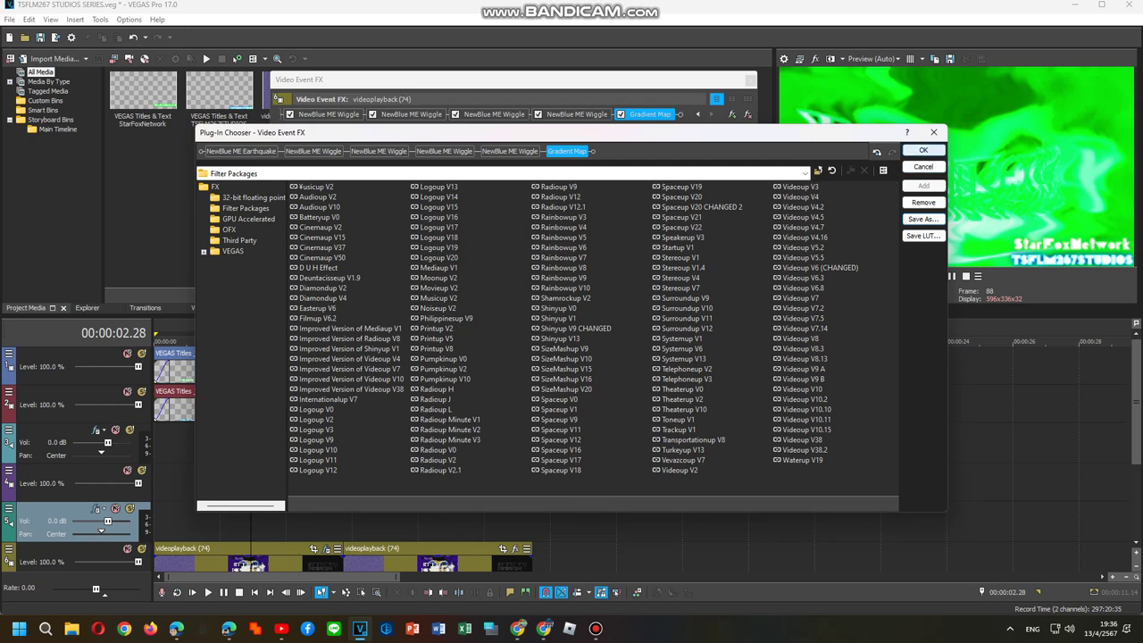
{"action": "left_click", "coordinate": [923, 150]}
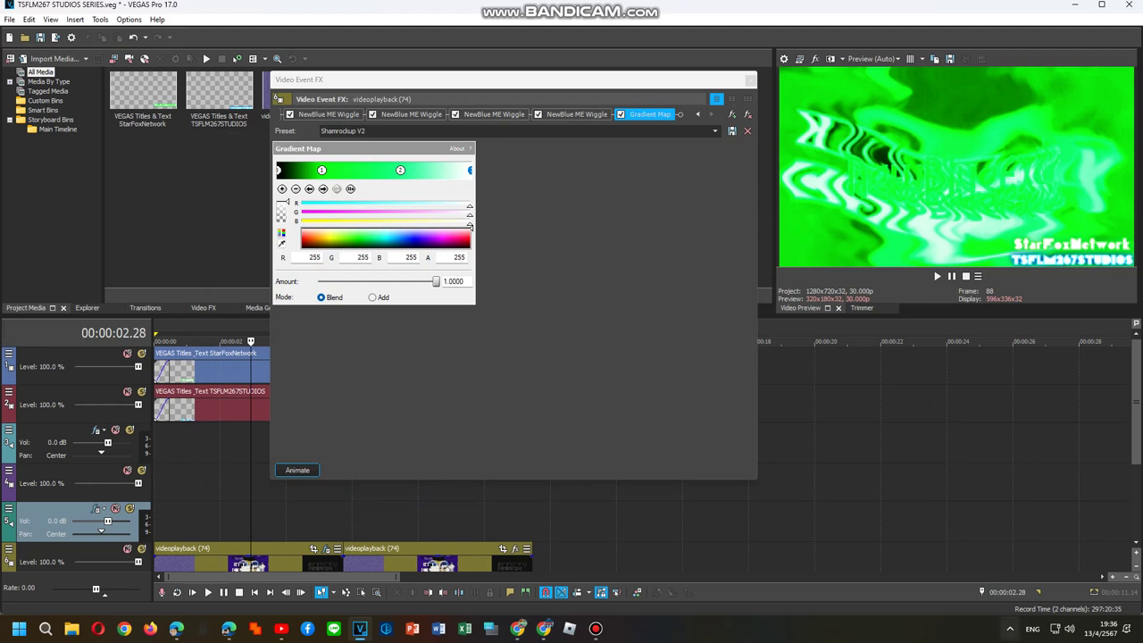
{"action": "left_click", "coordinate": [176, 628]}
{"action": "left_click", "coordinate": [176, 629]}
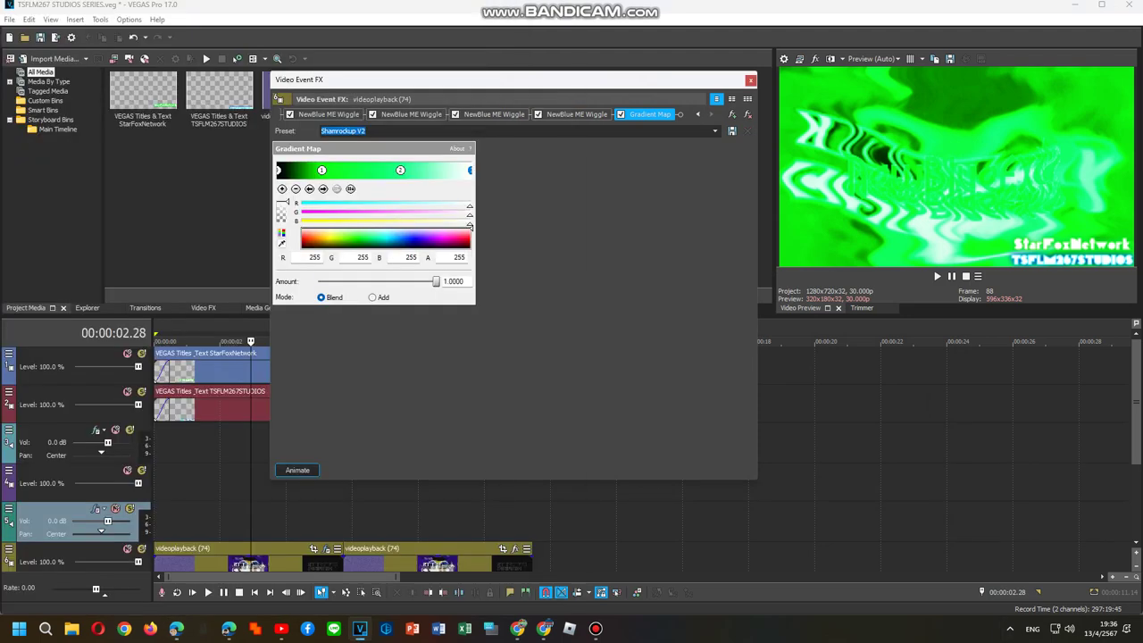
Move the playhead into the second videoplayback (74) clip, at about 00:00:08.18
{"action": "left_click", "coordinate": [428, 523]}
{"action": "key", "text": "Right"}
{"action": "key", "text": "Right"}
{"action": "key", "text": "Right"}
{"action": "key", "text": "Right"}
{"action": "key", "text": "Right"}
{"action": "key", "text": "Right"}
{"action": "key", "text": "Right"}
{"action": "key", "text": "Right"}
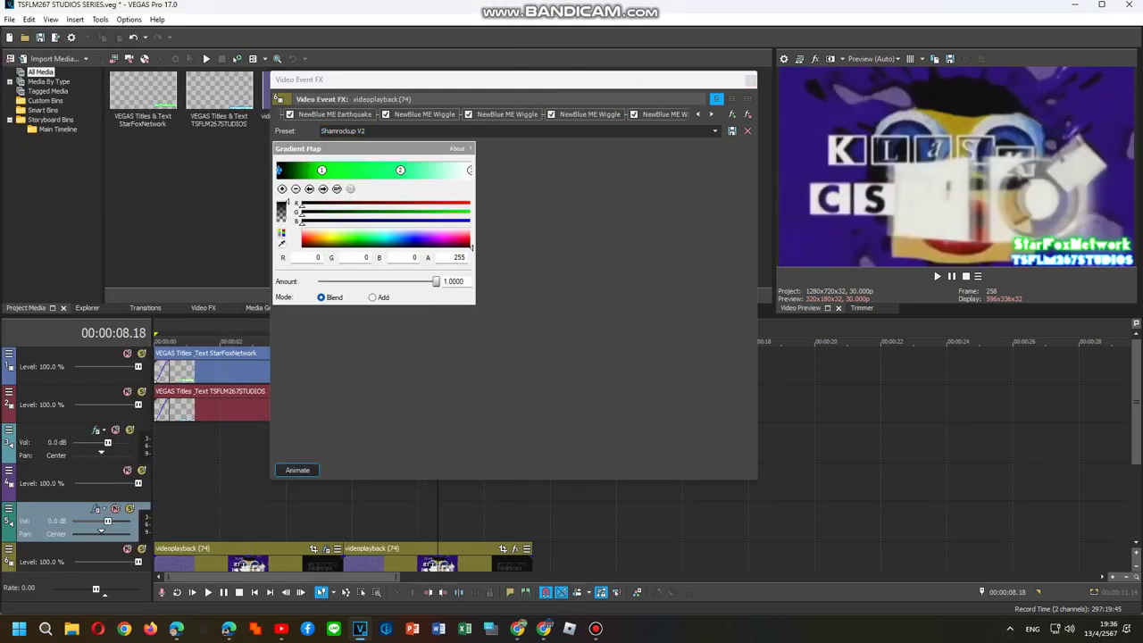
Open the Plug-In Chooser for the second videoplayback (74) clip and add NewBlue ME Wiggle four times from the full FX list
{"action": "right_click", "coordinate": [483, 561]}
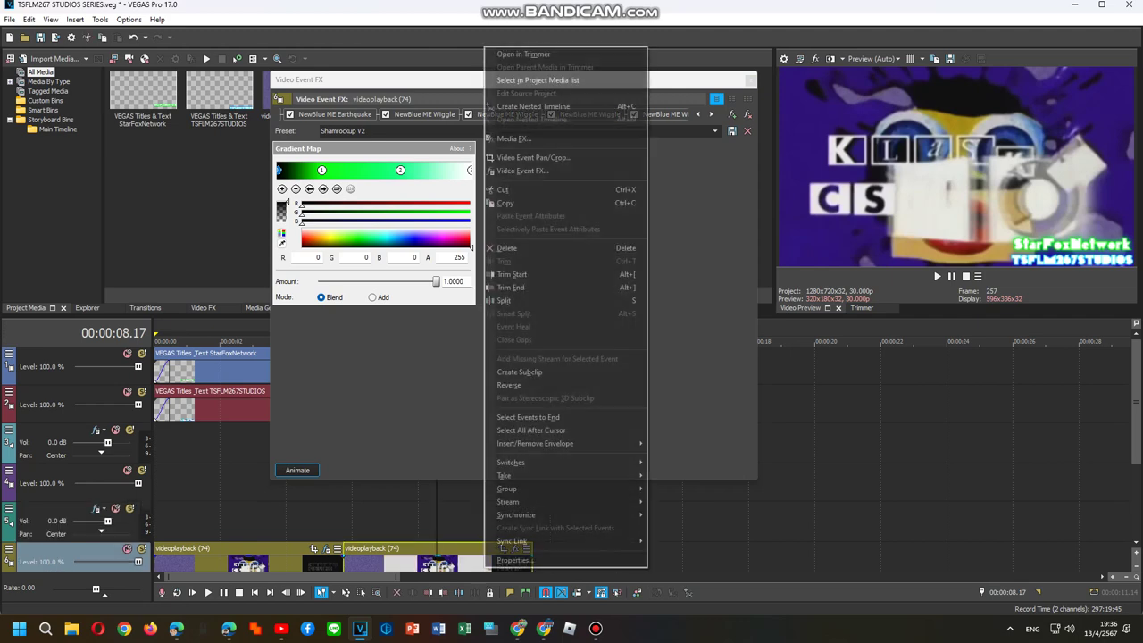
{"action": "left_click", "coordinate": [527, 172]}
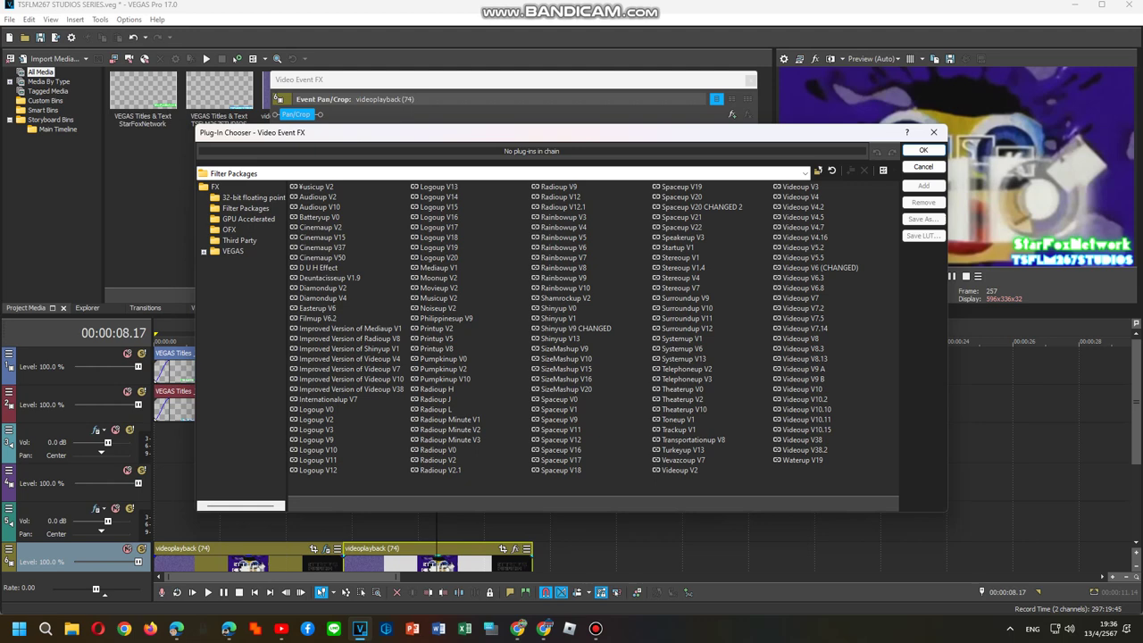
{"action": "left_click", "coordinate": [215, 187]}
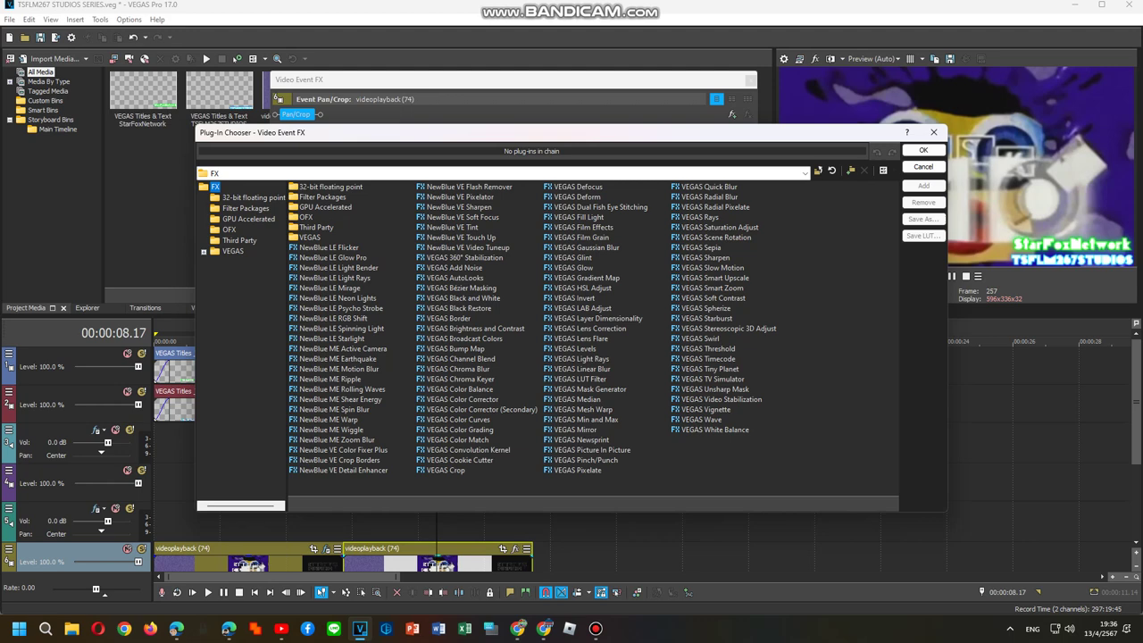
{"action": "double_click", "coordinate": [332, 430]}
{"action": "double_click", "coordinate": [331, 429]}
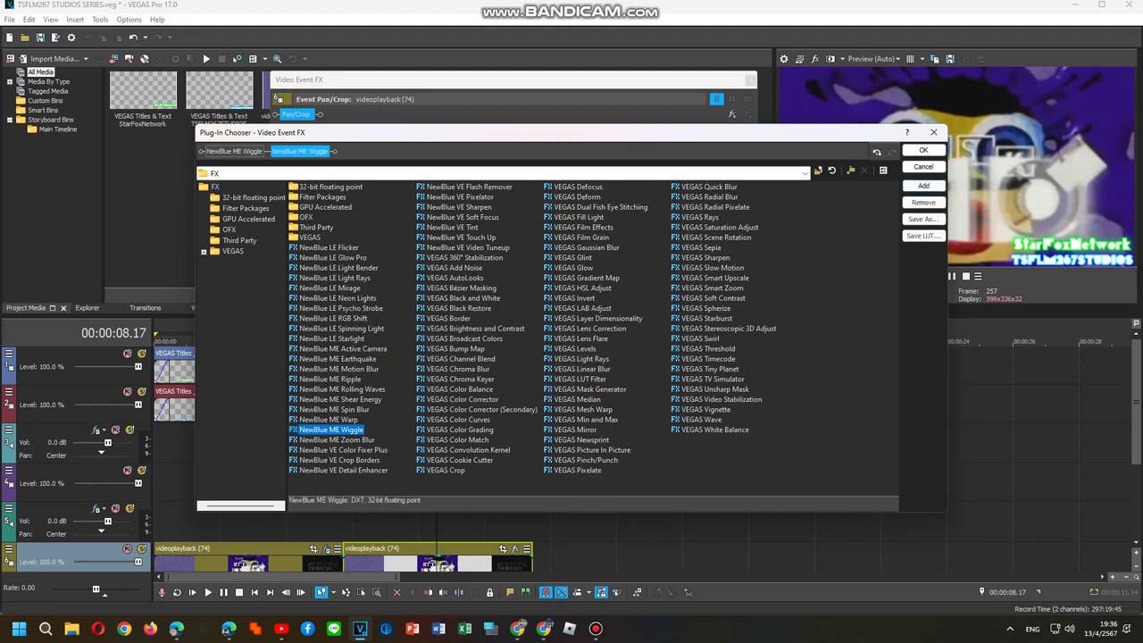
{"action": "double_click", "coordinate": [331, 429]}
{"action": "double_click", "coordinate": [332, 429]}
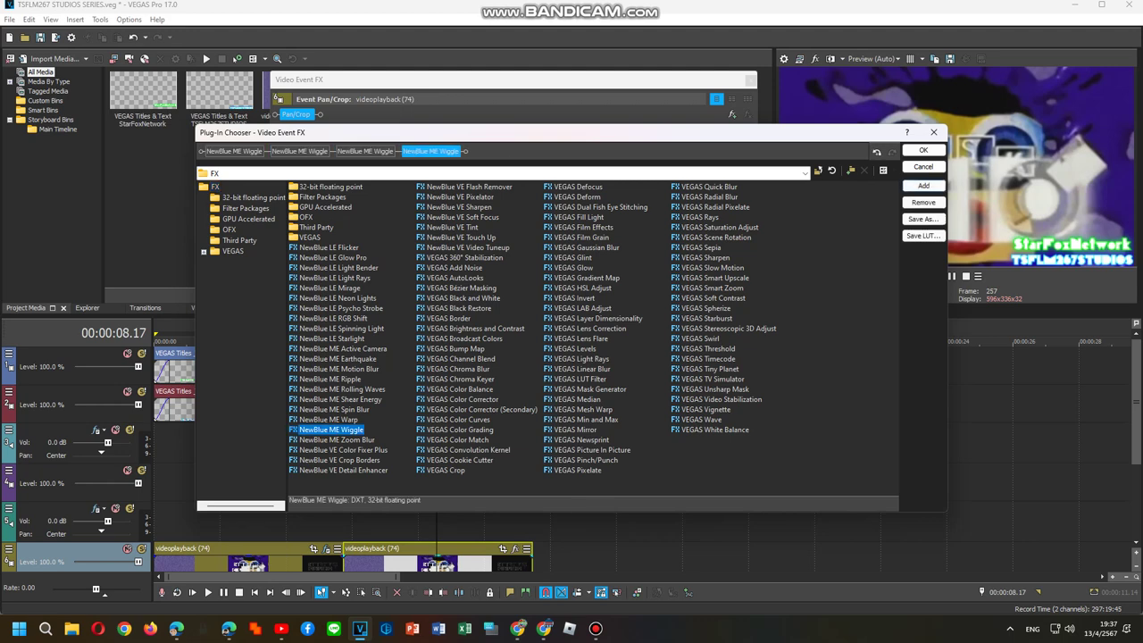
Add VEGAS Glow, VEGAS Light Rays and VEGAS Gradient Map after the Wiggle effects and confirm the chain
{"action": "double_click", "coordinate": [573, 268]}
{"action": "double_click", "coordinate": [581, 359]}
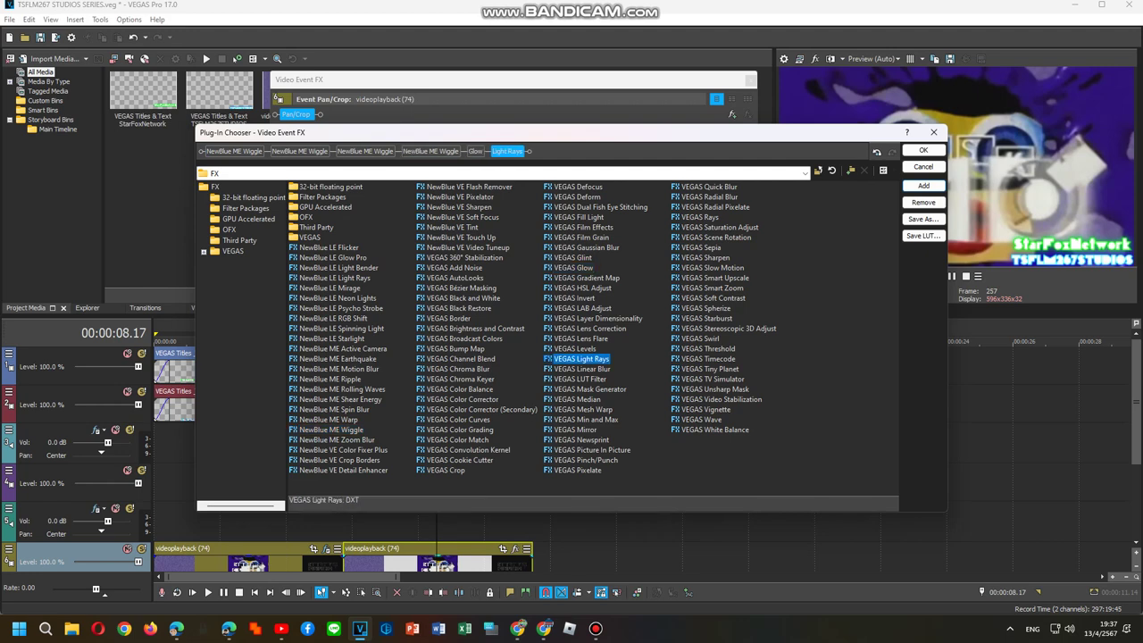
{"action": "double_click", "coordinate": [587, 277]}
{"action": "left_click", "coordinate": [923, 150]}
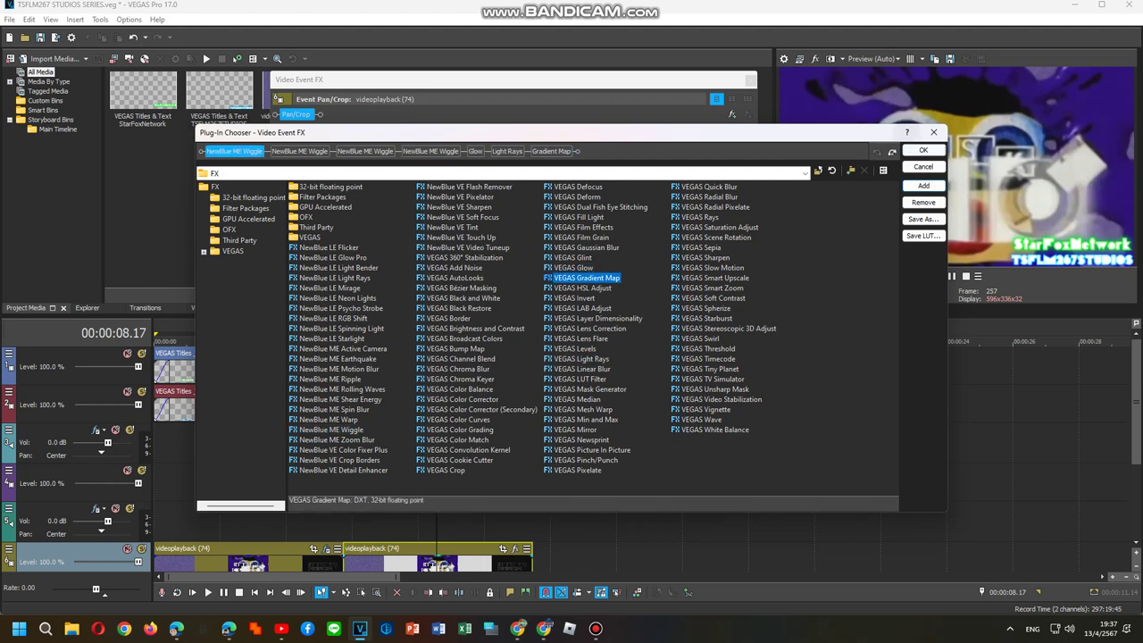
Apply the Shinyup V1 C preset to the first Wiggle effect and Shinyup V1 B to the second
{"action": "left_click", "coordinate": [715, 131]}
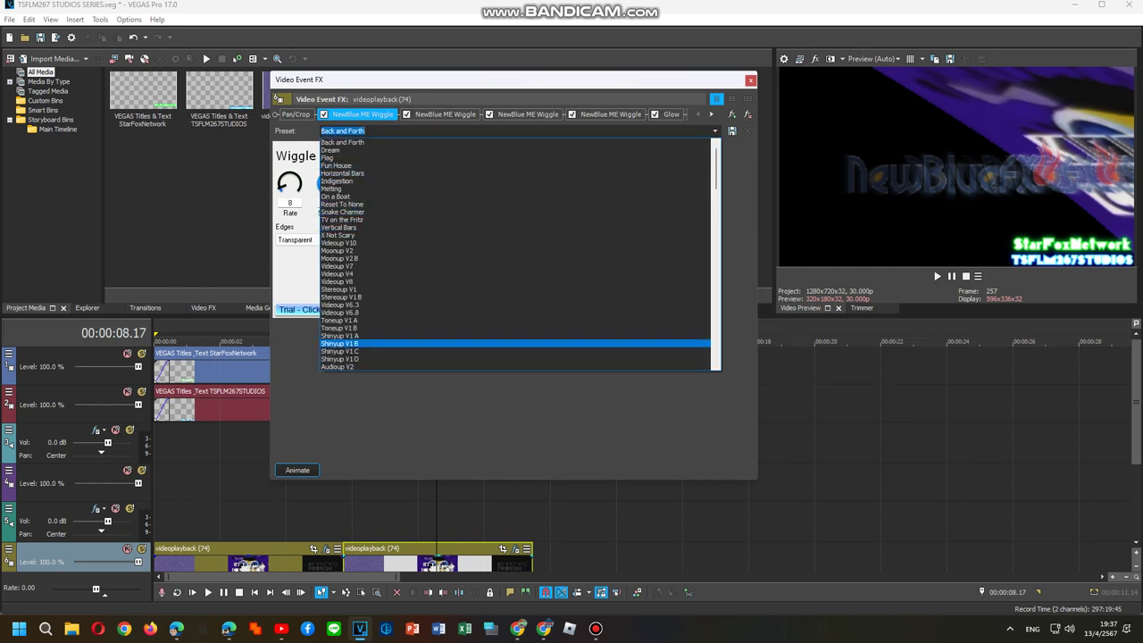
{"action": "left_click", "coordinate": [339, 351]}
{"action": "left_click", "coordinate": [445, 114]}
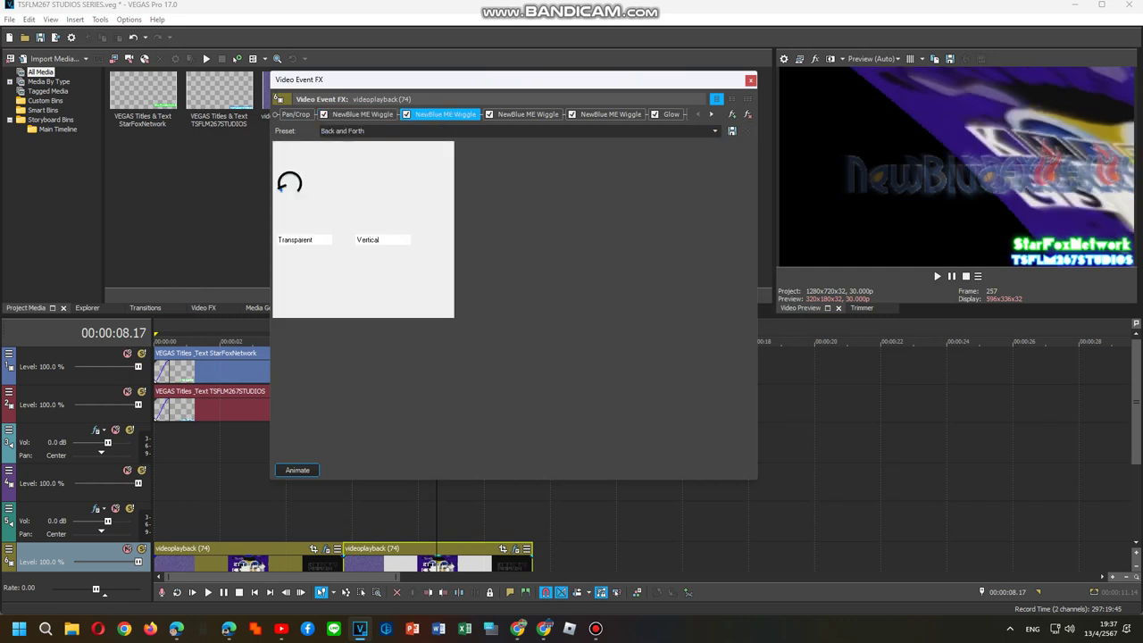
{"action": "left_click", "coordinate": [715, 131]}
{"action": "left_click", "coordinate": [340, 343]}
Apply the Audioup V2 preset to the third Wiggle effect and Shinyup V1 A to the fourth
{"action": "left_click", "coordinate": [528, 114]}
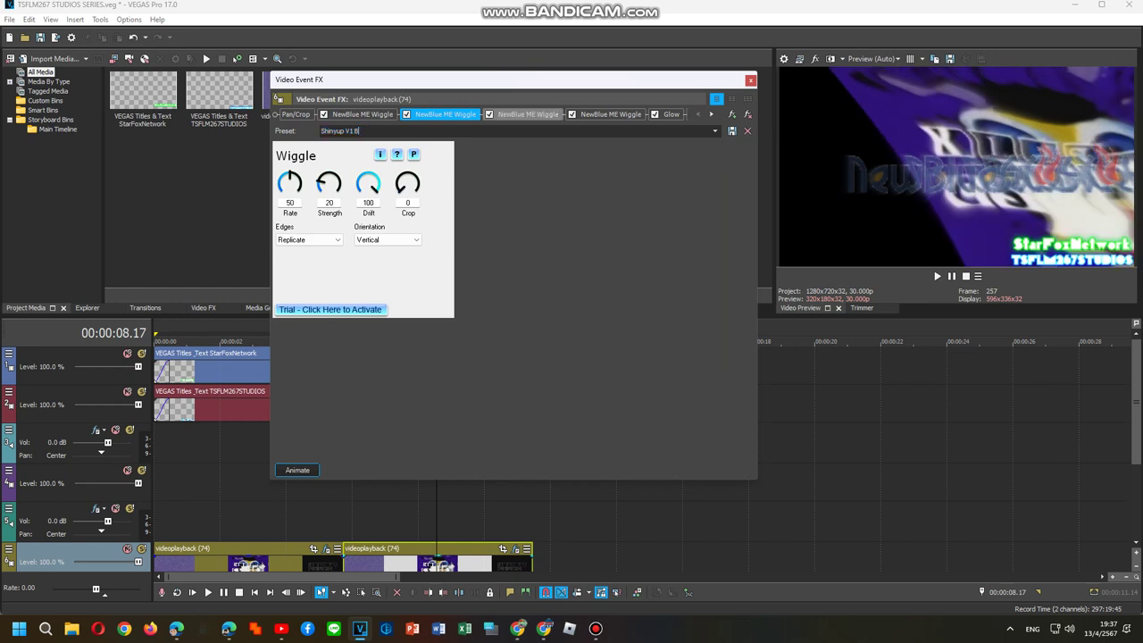
{"action": "left_click", "coordinate": [715, 131]}
{"action": "left_click", "coordinate": [338, 367]}
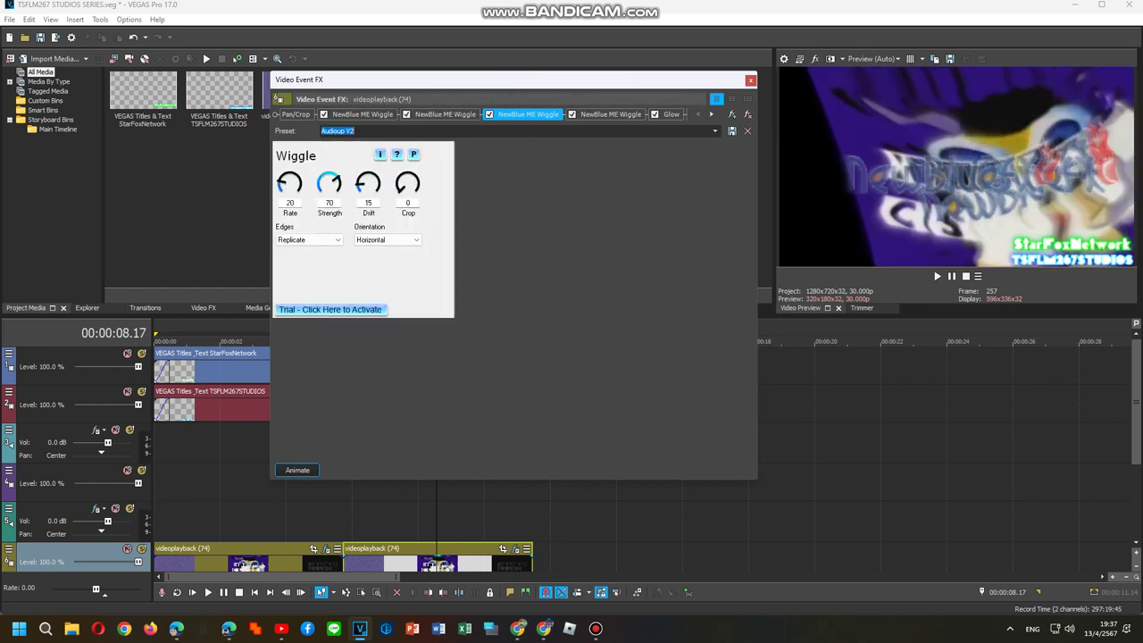
{"action": "left_click", "coordinate": [610, 115]}
{"action": "left_click", "coordinate": [714, 132]}
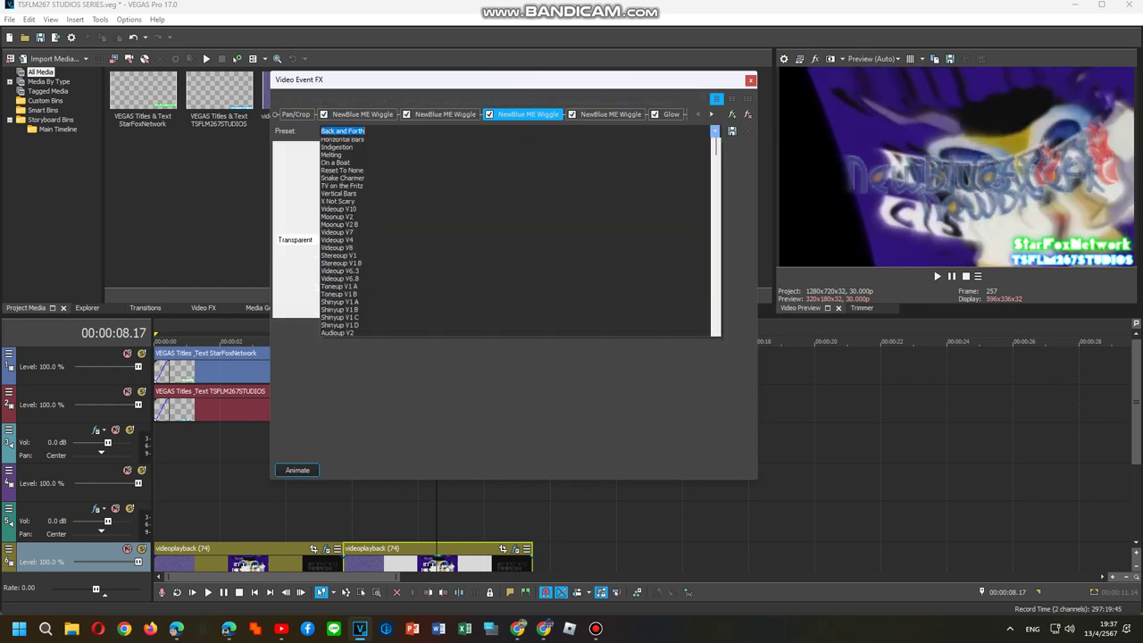
{"action": "left_click", "coordinate": [536, 335]}
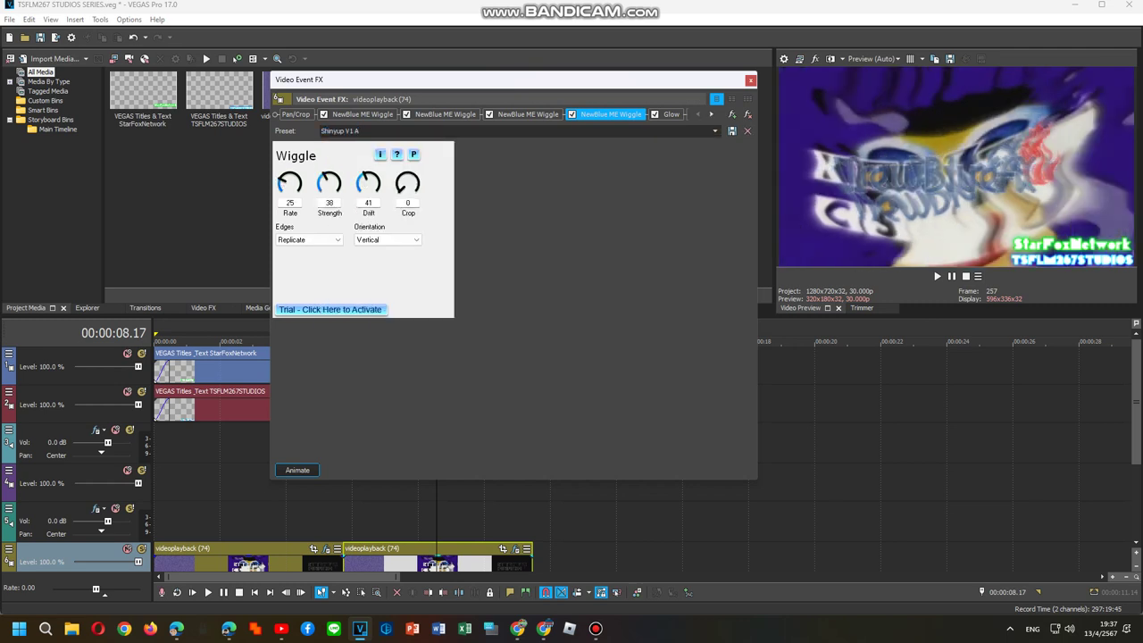
Apply the White Soft Glow preset to the Glow effect and Moderate Light Rays to the Light Rays effect
{"action": "left_click", "coordinate": [670, 114]}
{"action": "left_click", "coordinate": [714, 131]}
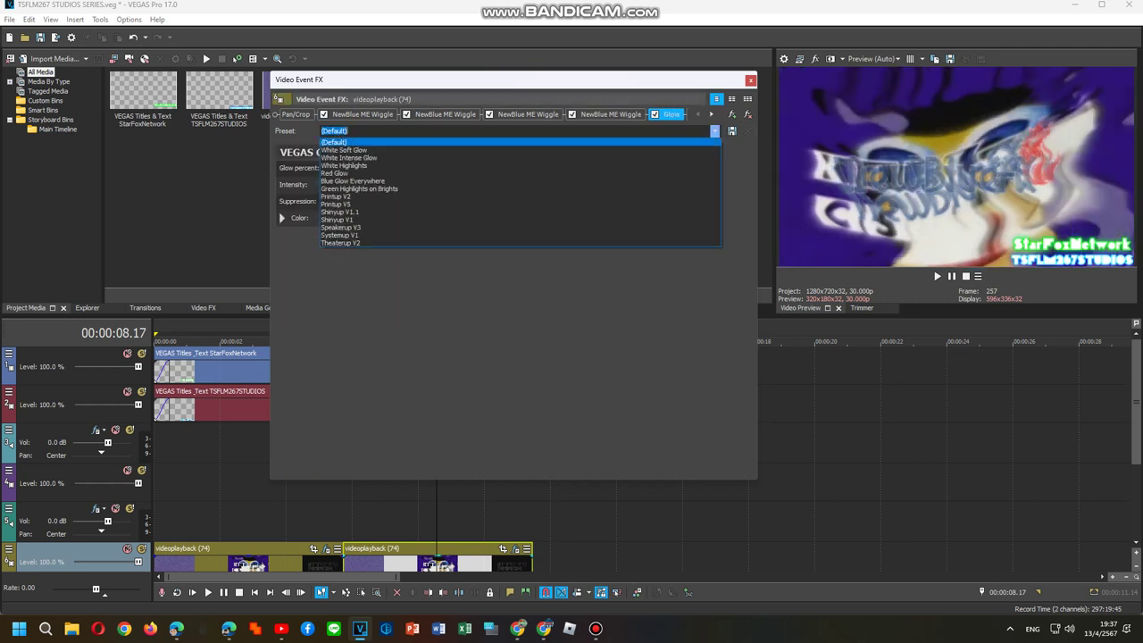
{"action": "left_click", "coordinate": [697, 149]}
{"action": "left_click", "coordinate": [712, 114]}
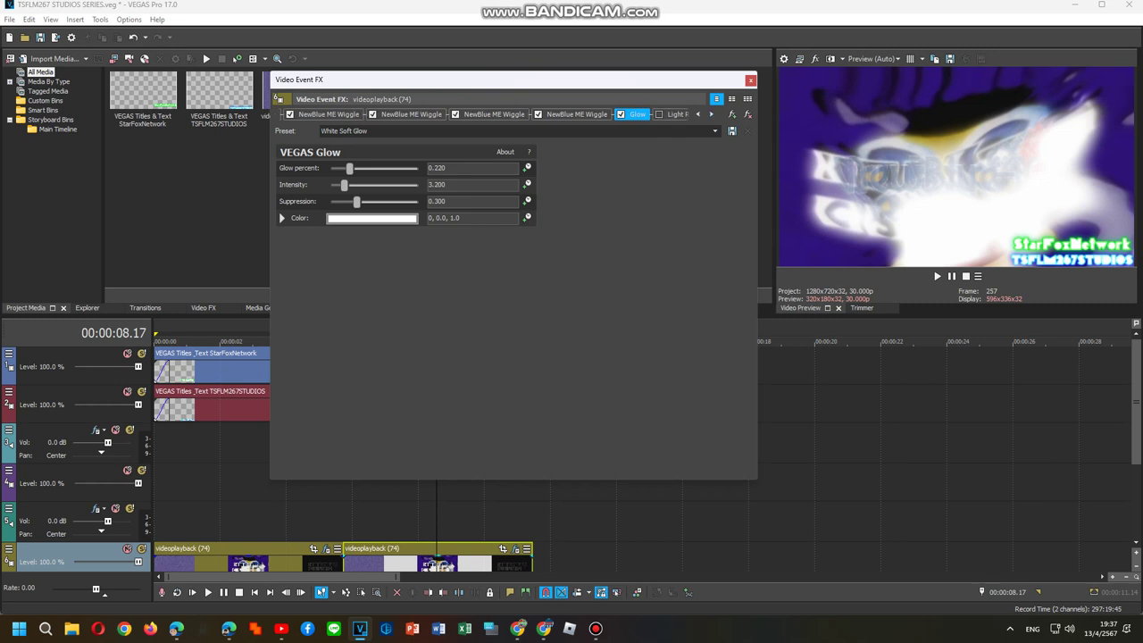
{"action": "left_click", "coordinate": [675, 115]}
{"action": "left_click", "coordinate": [715, 131]}
{"action": "left_click", "coordinate": [696, 150]}
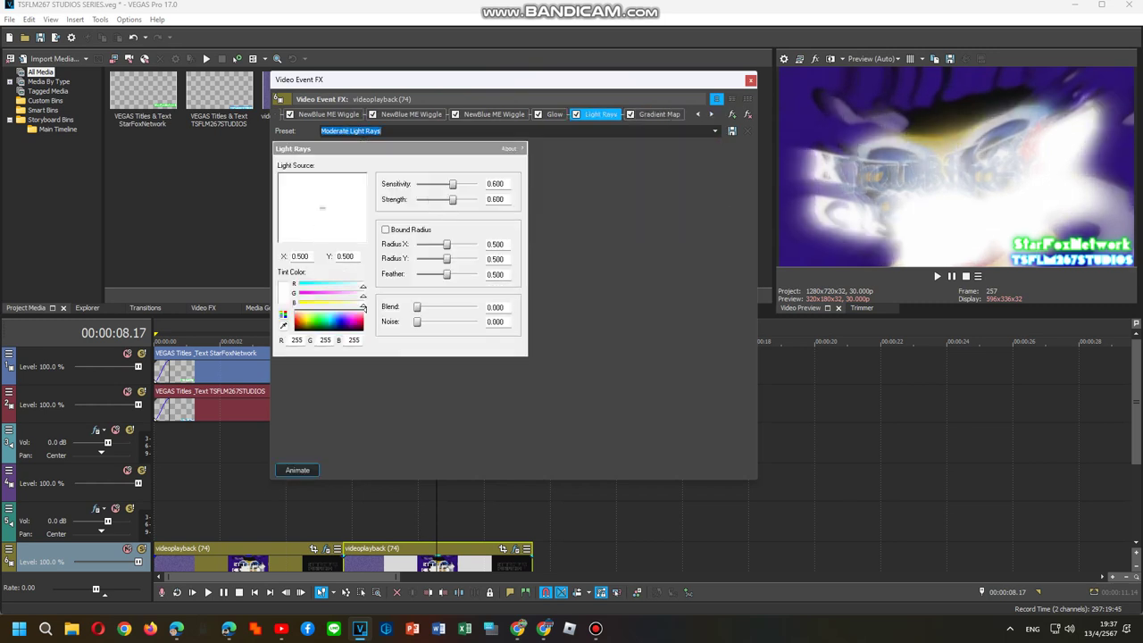
In Gradient Map, place point 2 near the gradient's middle in mint green (90, 255, 173) and colour point 1, nearer the start, green
{"action": "left_click", "coordinate": [712, 114]}
{"action": "left_click", "coordinate": [577, 115]}
{"action": "left_click", "coordinate": [576, 114]}
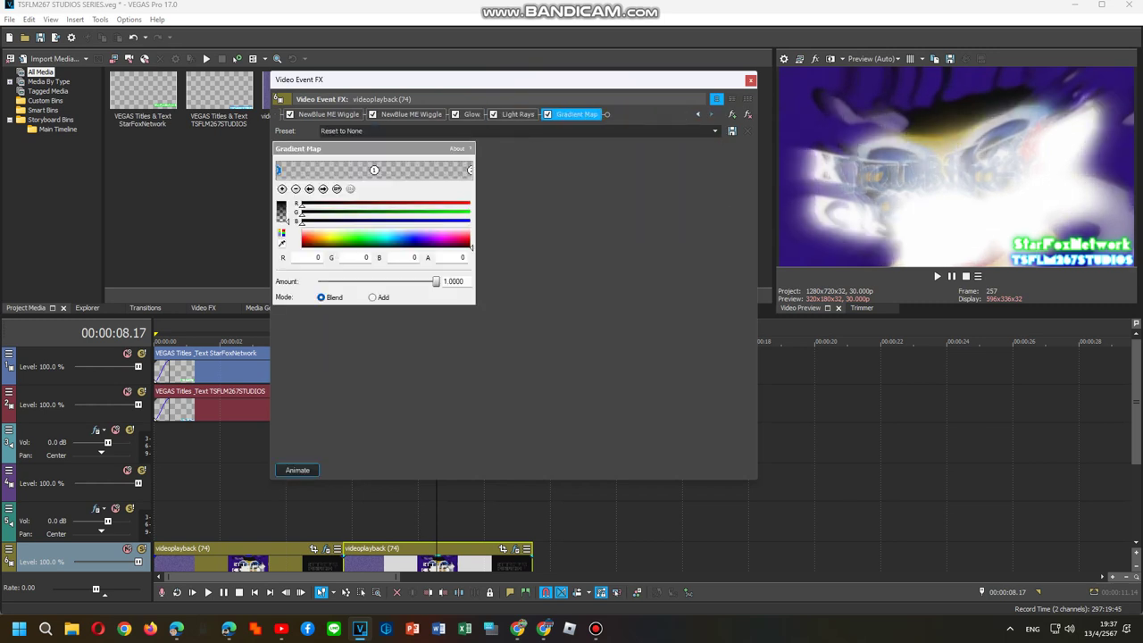
{"action": "left_click_drag", "start_coordinate": [470, 170], "coordinate": [370, 170]}
{"action": "left_click", "coordinate": [372, 234]}
{"action": "left_click", "coordinate": [328, 170]}
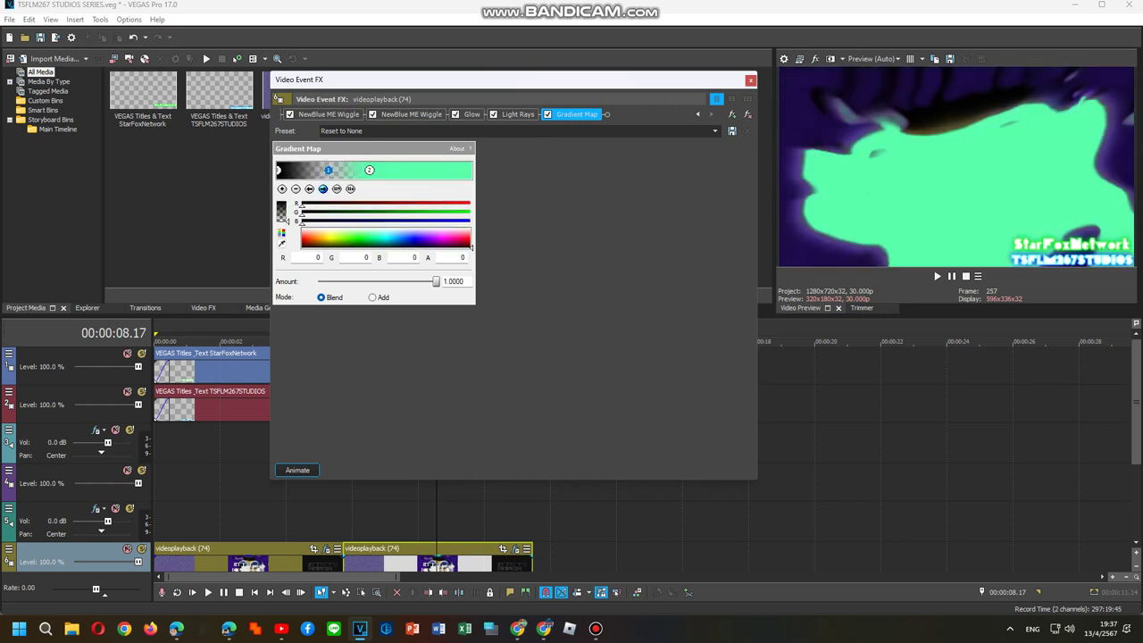
{"action": "left_click_drag", "start_coordinate": [343, 243], "coordinate": [355, 239]}
Add a yellowish-green third point to the gradient and an opaque white fourth point (255, 255, 255) near its end
{"action": "left_click", "coordinate": [409, 170]}
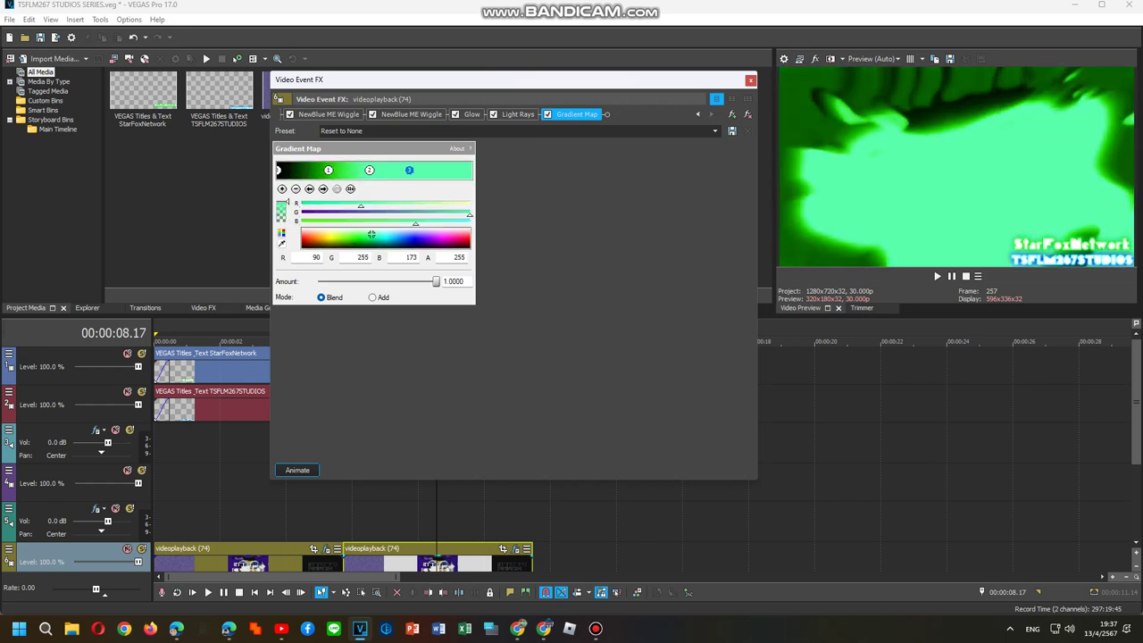
{"action": "left_click", "coordinate": [338, 234]}
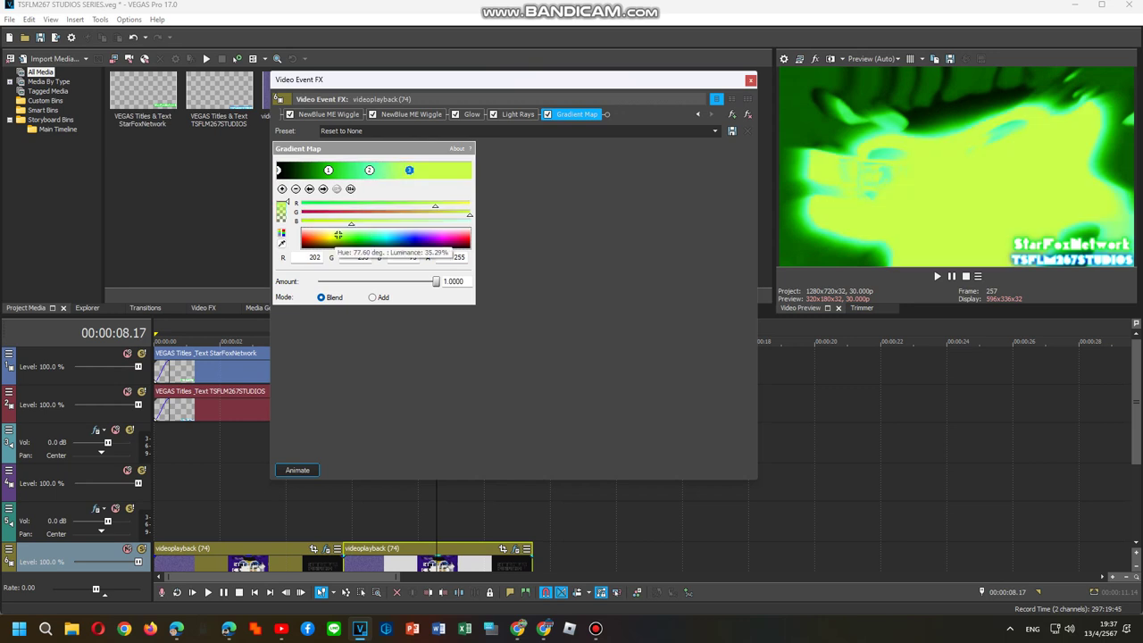
{"action": "left_click", "coordinate": [347, 234]}
{"action": "left_click", "coordinate": [462, 170]}
{"action": "left_click_drag", "start_coordinate": [347, 234], "coordinate": [470, 227]}
Name the Gradient Map preset Shamrockup V4 and copy that name
{"action": "left_click", "coordinate": [403, 131]}
{"action": "right_click", "coordinate": [404, 131]}
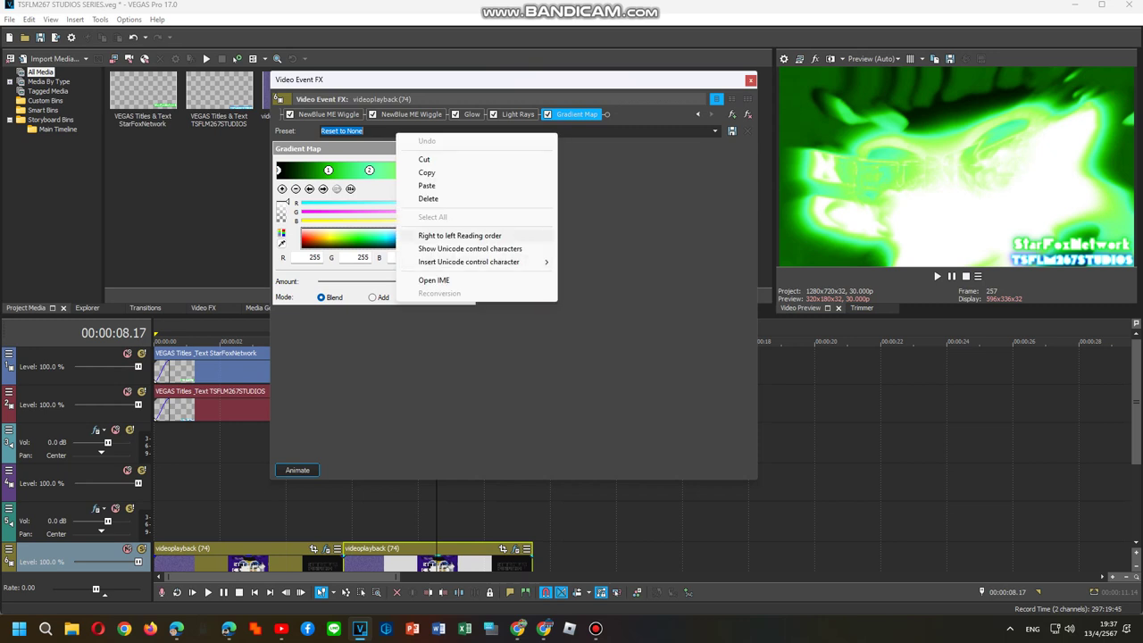
{"action": "left_click", "coordinate": [427, 185]}
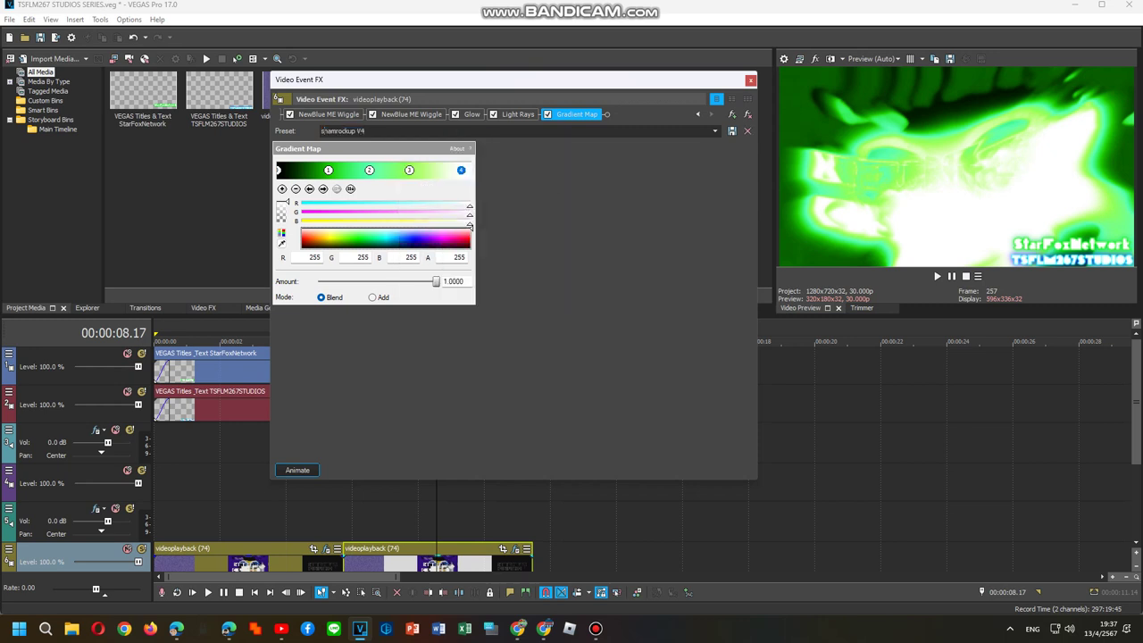
{"action": "key", "text": "BackSpace"}
{"action": "type", "text": "S"}
{"action": "right_click", "coordinate": [362, 132]}
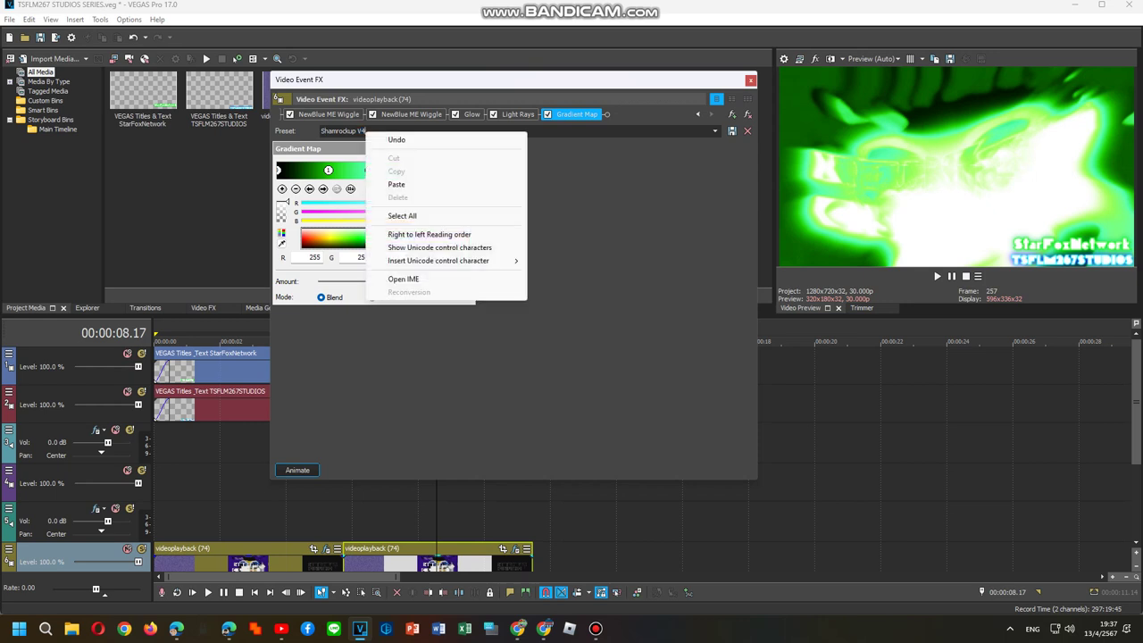
{"action": "left_click", "coordinate": [354, 132]}
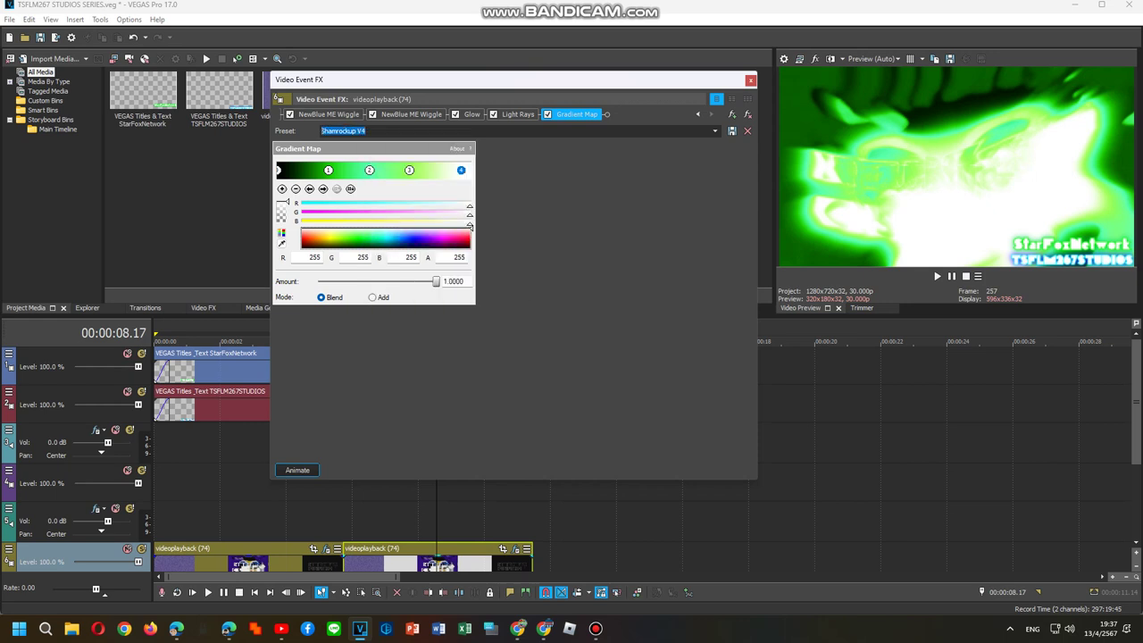
{"action": "right_click", "coordinate": [357, 132]}
{"action": "left_click", "coordinate": [402, 171]}
{"action": "left_click", "coordinate": [732, 115]}
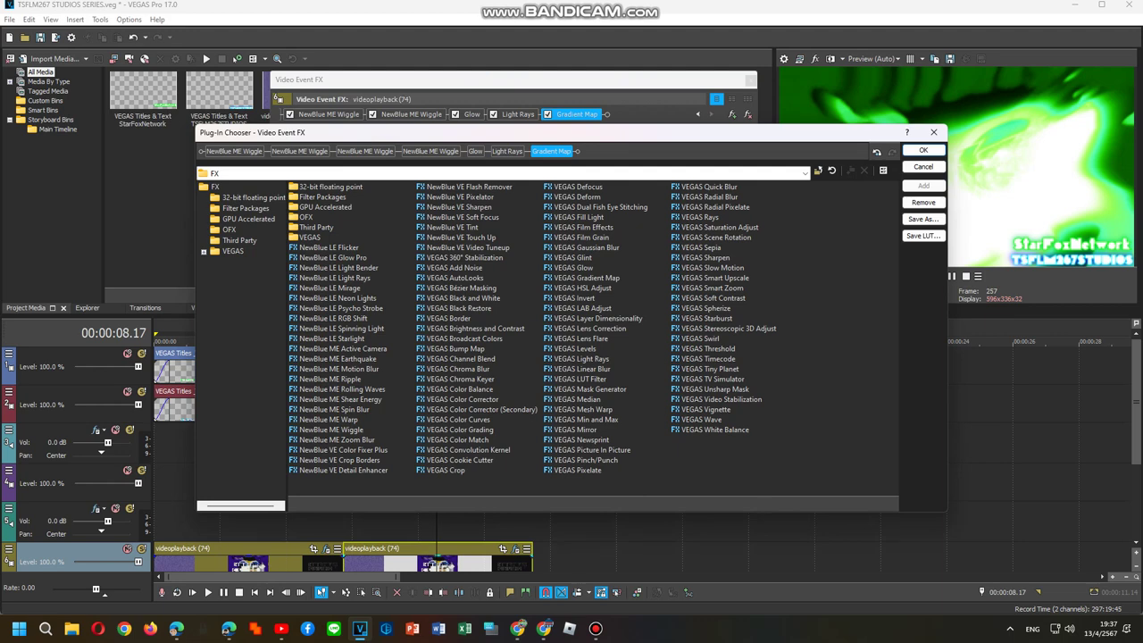
{"action": "left_click", "coordinate": [934, 132]}
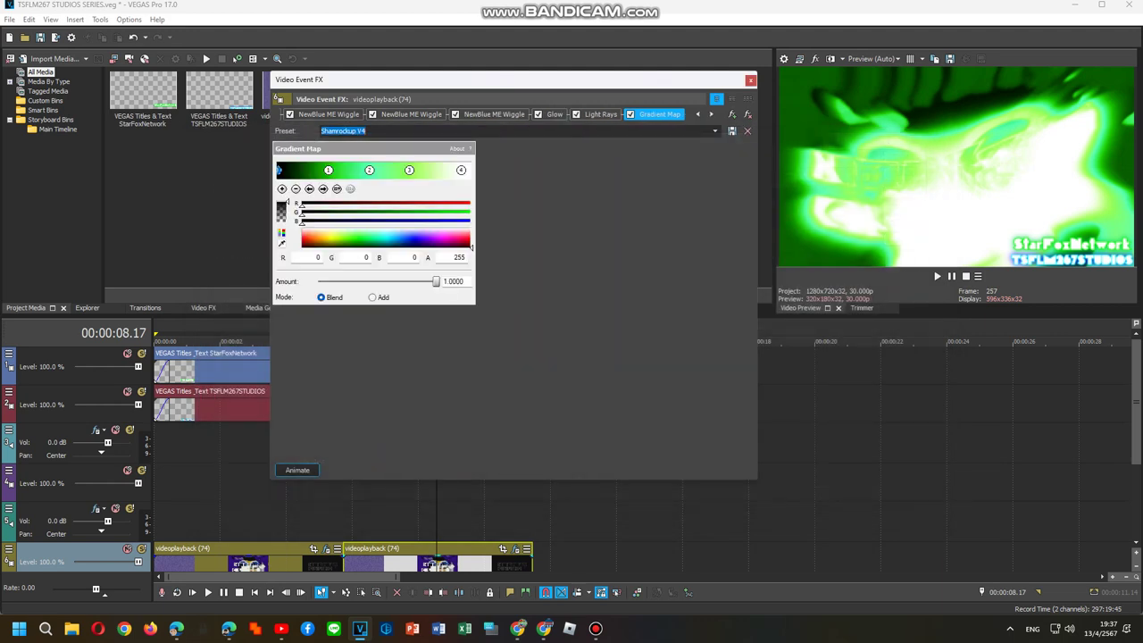
{"action": "left_click", "coordinate": [367, 131]}
Save the second clip's effect chain from the Filter Packages folder as a plug-in package named Shamrockup V4
{"action": "left_click", "coordinate": [732, 114]}
{"action": "left_click", "coordinate": [245, 208]}
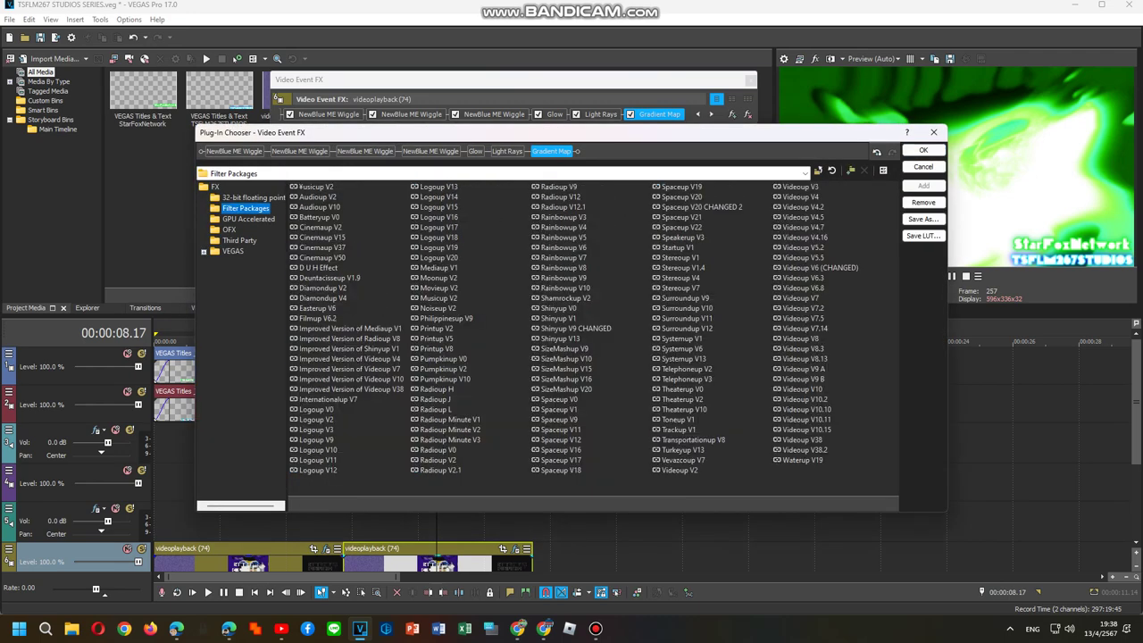
{"action": "left_click", "coordinate": [924, 219]}
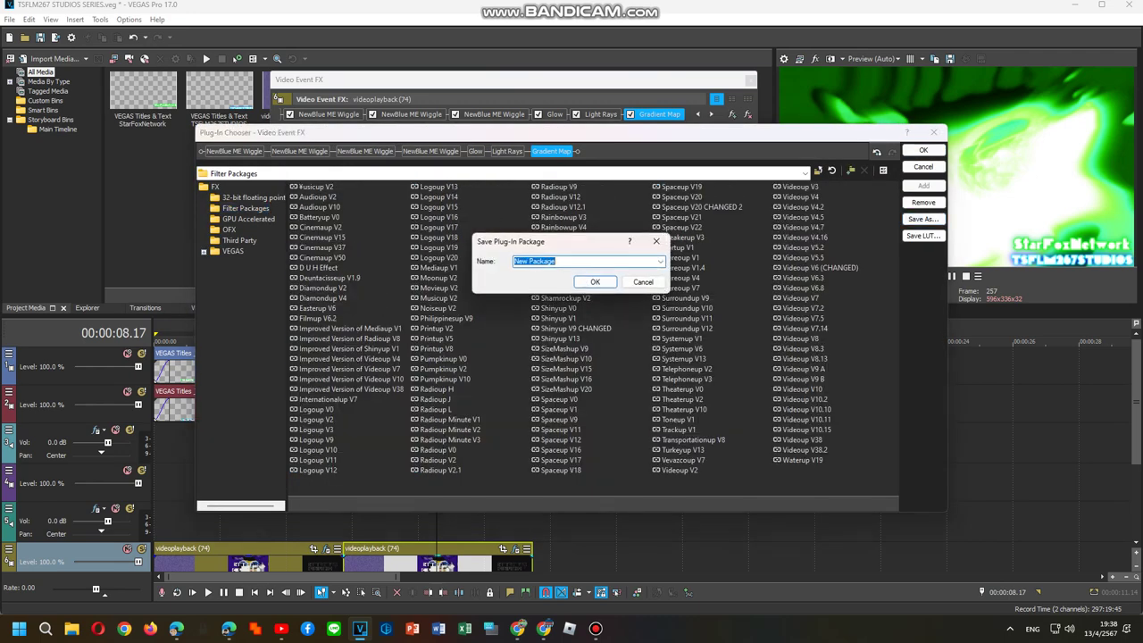
{"action": "right_click", "coordinate": [560, 261]}
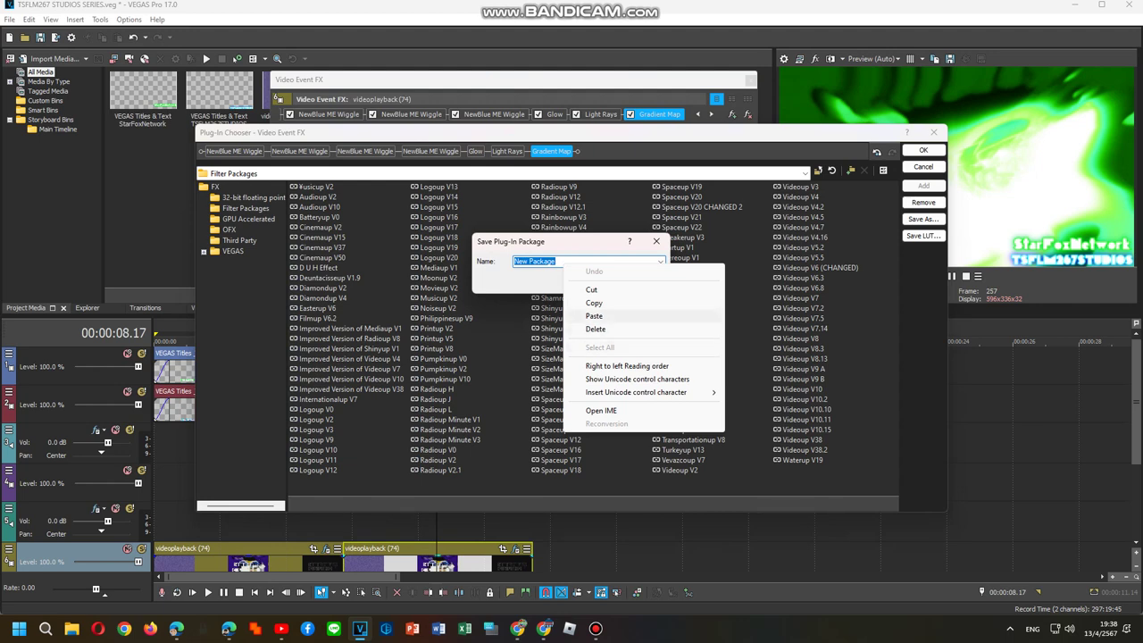
{"action": "left_click", "coordinate": [585, 316]}
{"action": "left_click", "coordinate": [594, 281]}
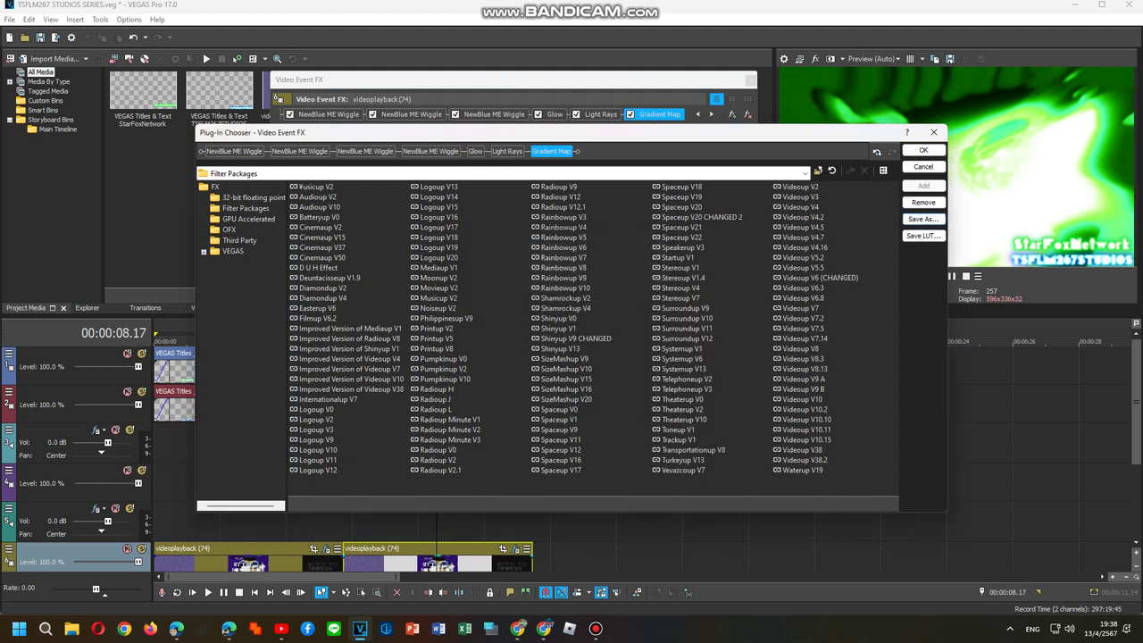
{"action": "right_click", "coordinate": [580, 308]}
{"action": "left_click", "coordinate": [639, 329]}
{"action": "key", "text": "End"}
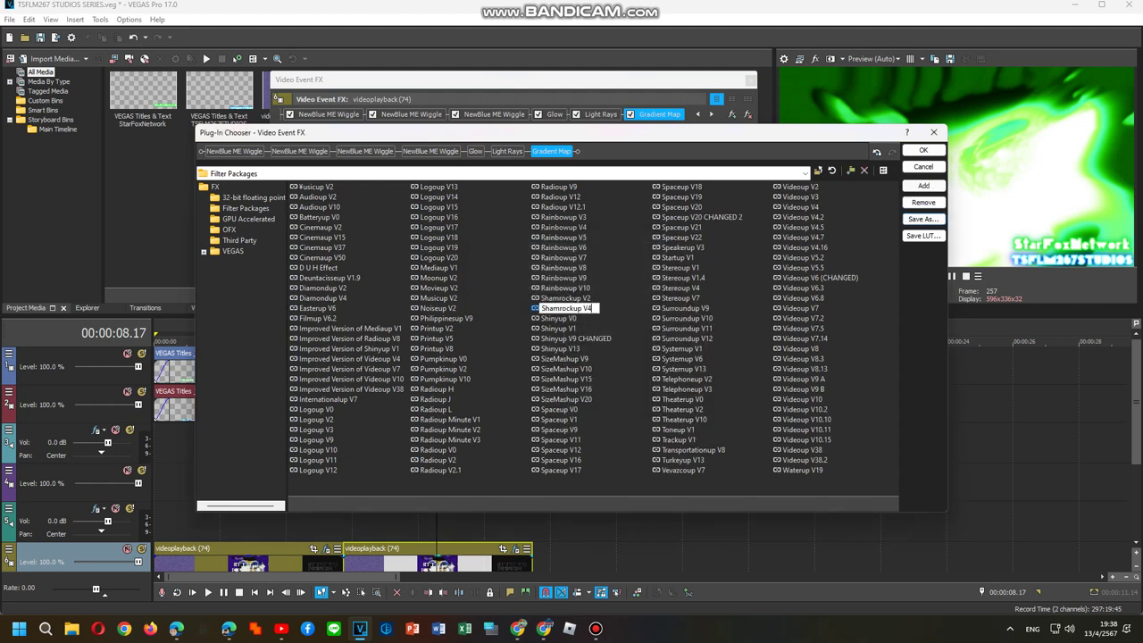
{"action": "key", "text": "Return"}
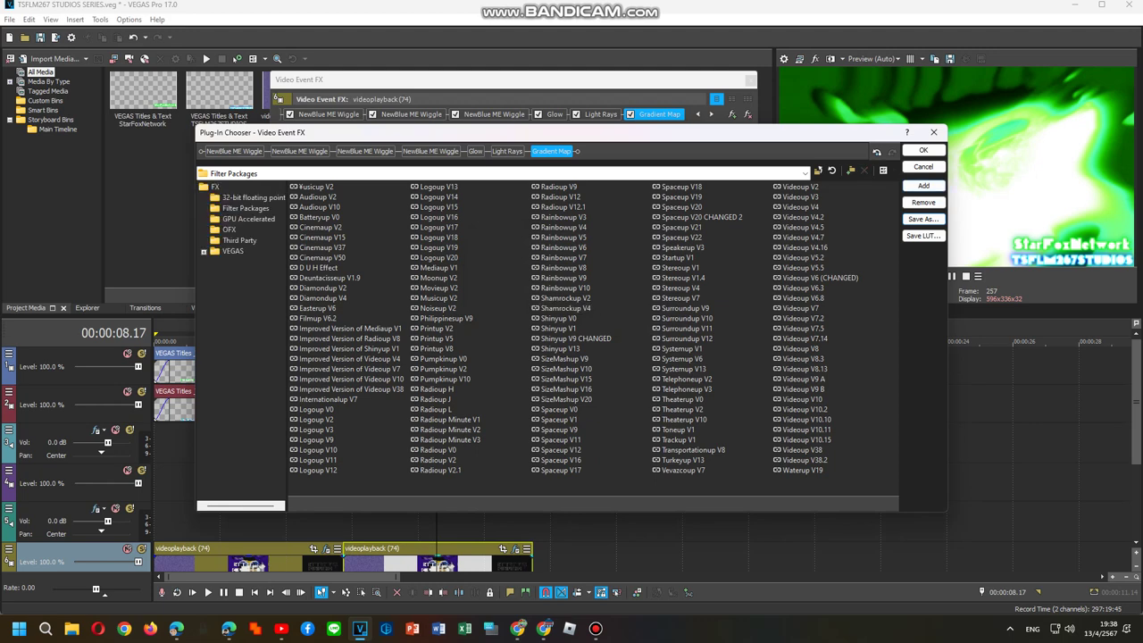
Try to rename the Shamrockup V4 package as Shamrockup V6 and dismiss the plug-in package save dialog
{"action": "right_click", "coordinate": [581, 308]}
{"action": "left_click", "coordinate": [639, 328]}
{"action": "key", "text": "ctrl+c"}
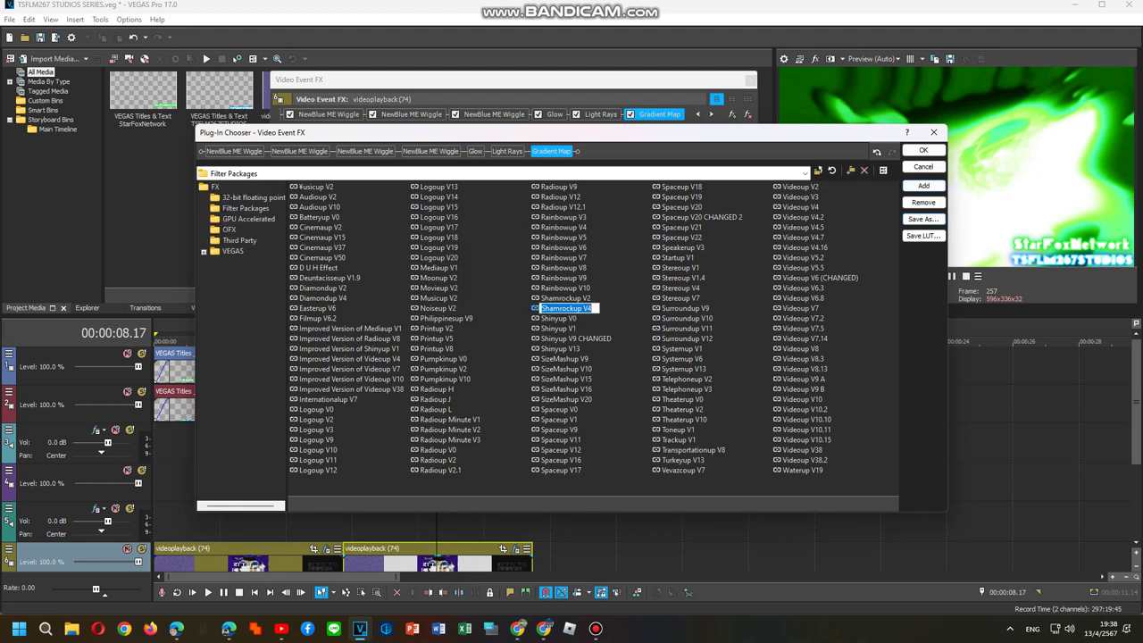
{"action": "key", "text": "End"}
{"action": "key", "text": "BackSpace"}
{"action": "type", "text": "6"}
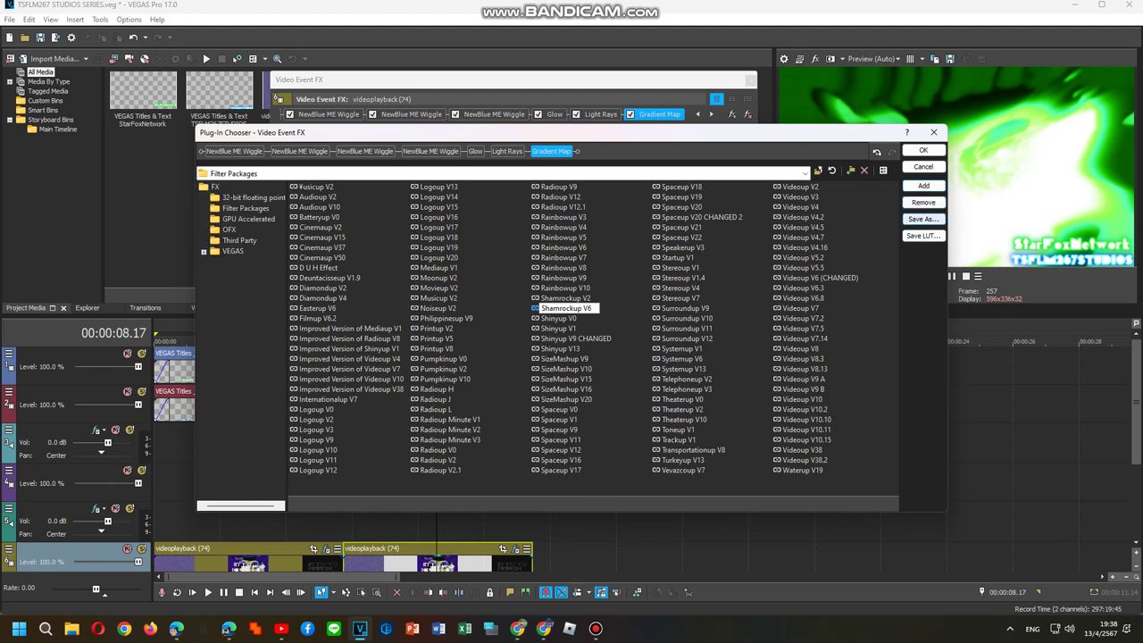
{"action": "left_click", "coordinate": [924, 219]}
{"action": "left_click", "coordinate": [657, 241]}
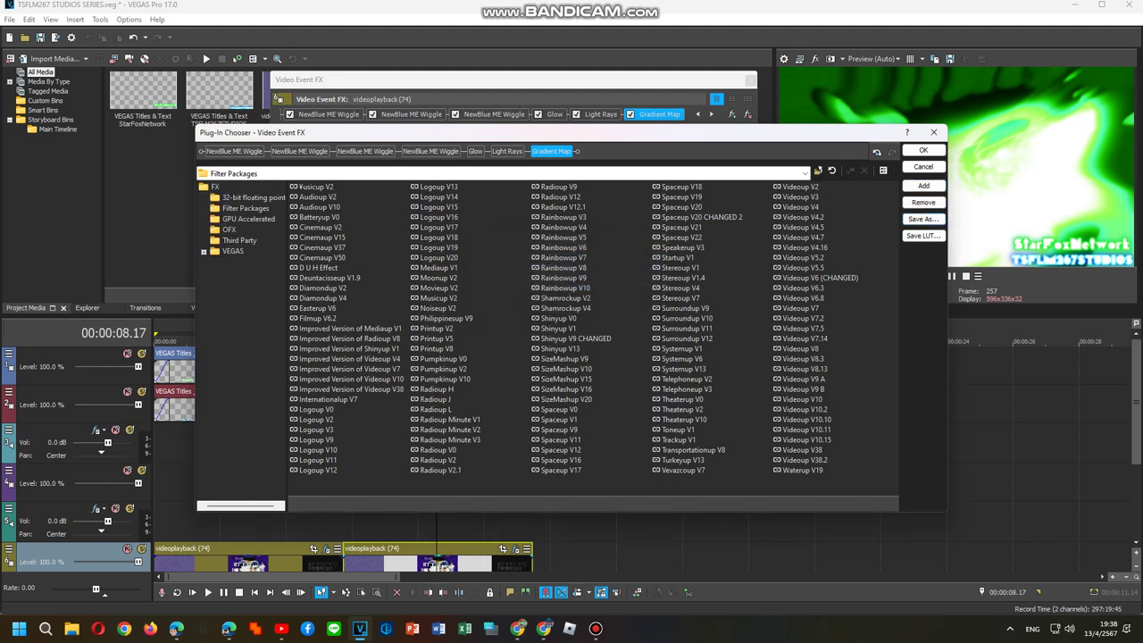
Replace the Shamrockup V4 filter package by deleting it and saving the same effect chain as Shamrockup V6
{"action": "right_click", "coordinate": [582, 308]}
{"action": "left_click", "coordinate": [616, 328]}
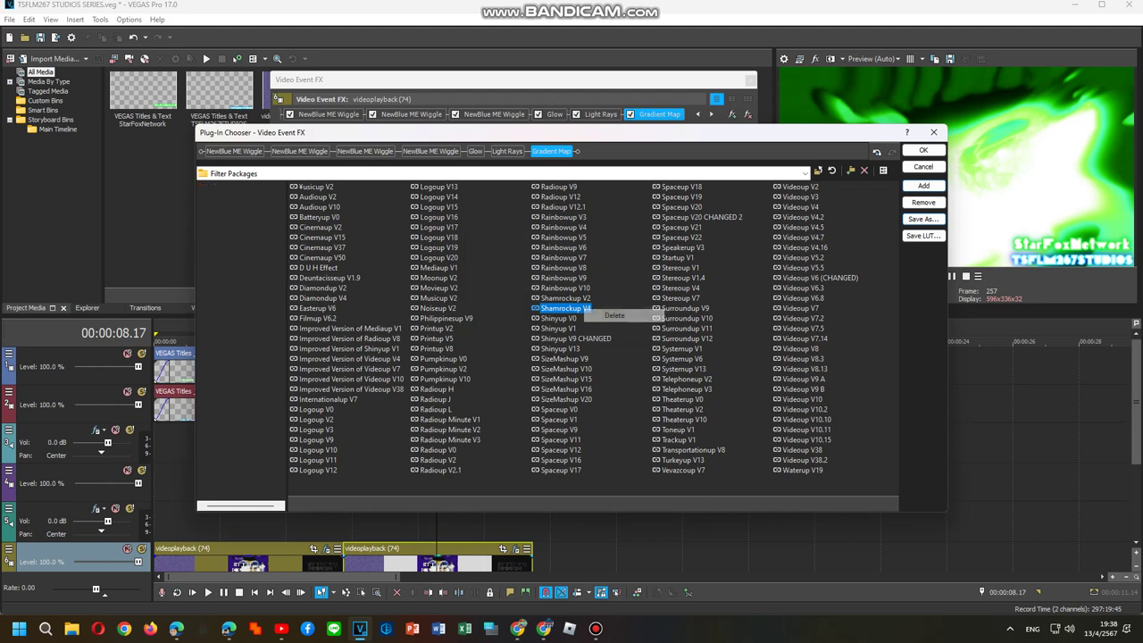
{"action": "left_click", "coordinate": [923, 219]}
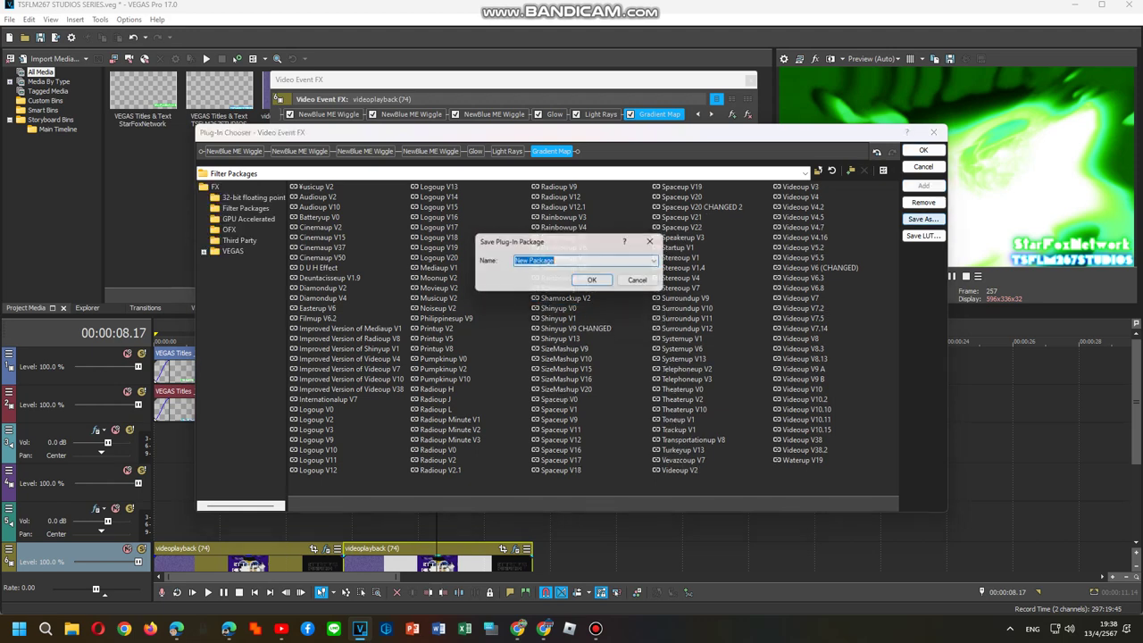
{"action": "right_click", "coordinate": [594, 261]}
{"action": "left_click", "coordinate": [625, 314]}
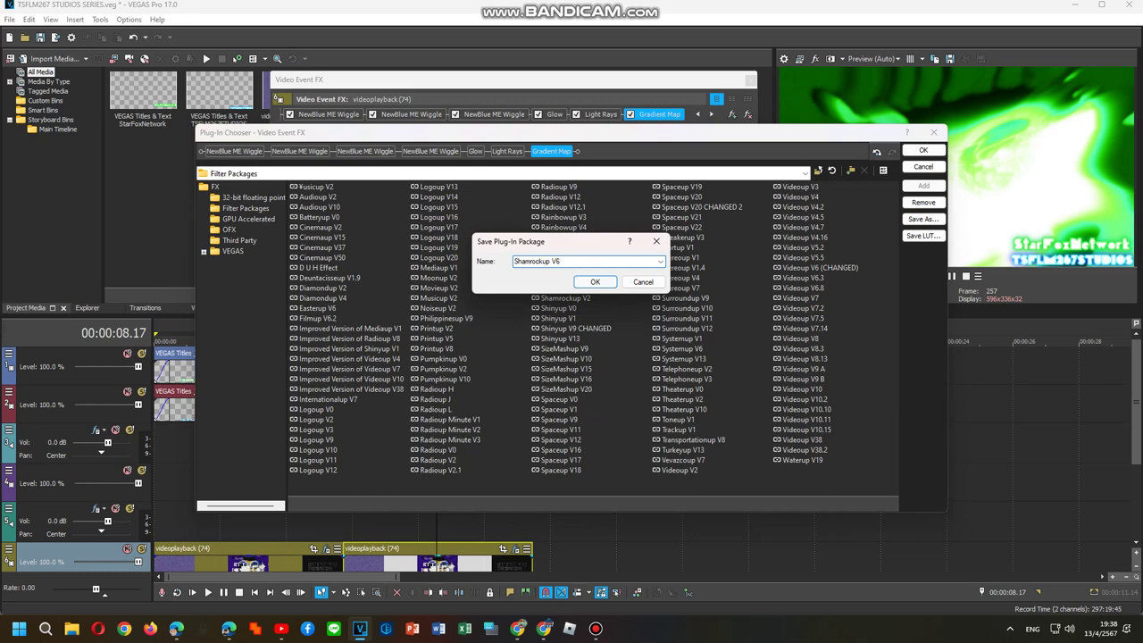
{"action": "left_click", "coordinate": [595, 282]}
{"action": "left_click", "coordinate": [923, 150]}
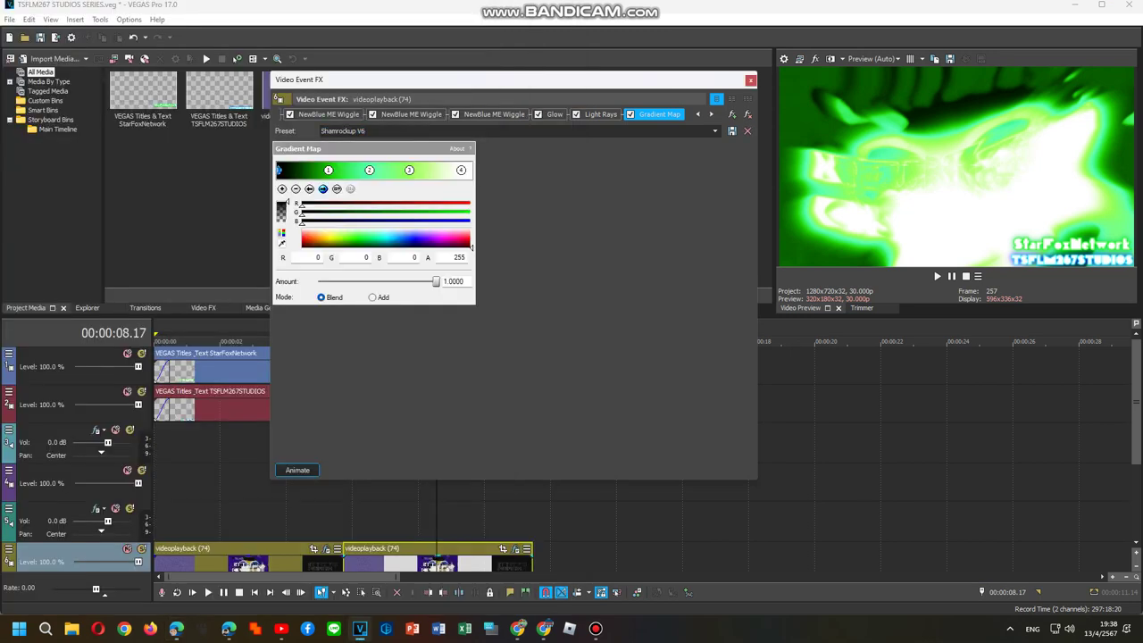
Examine each Gradient Map point of the second clip, and view the first clip's Gradient Map settings
{"action": "left_click", "coordinate": [323, 188]}
{"action": "left_click", "coordinate": [323, 189]}
{"action": "left_click", "coordinate": [323, 188]}
{"action": "left_click", "coordinate": [323, 189]}
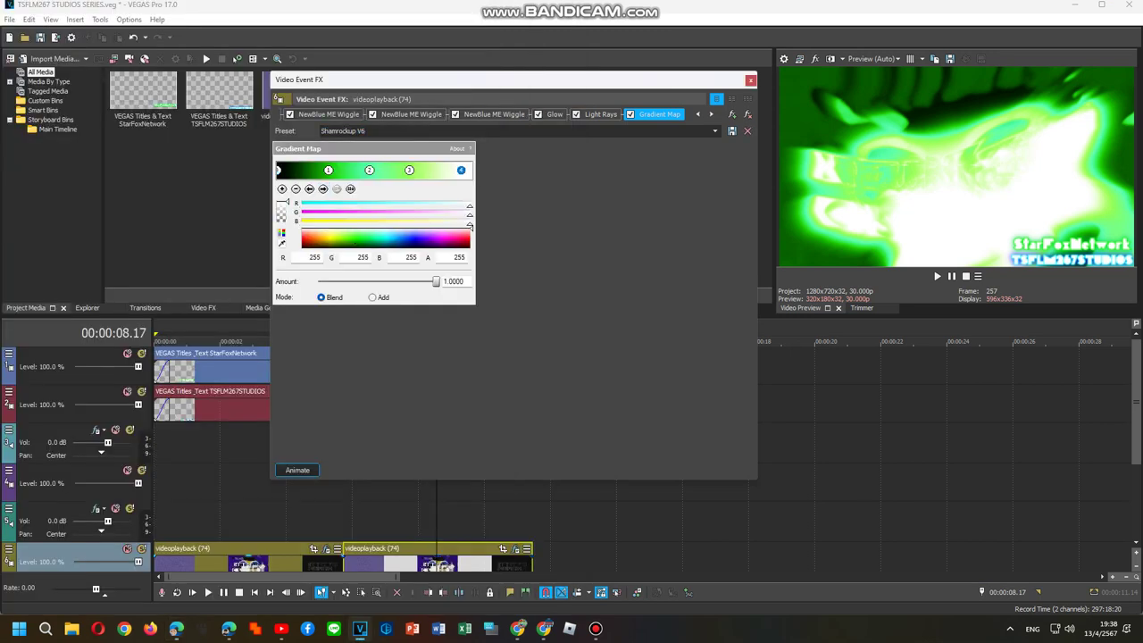
{"action": "right_click", "coordinate": [268, 567]}
{"action": "left_click", "coordinate": [306, 168]}
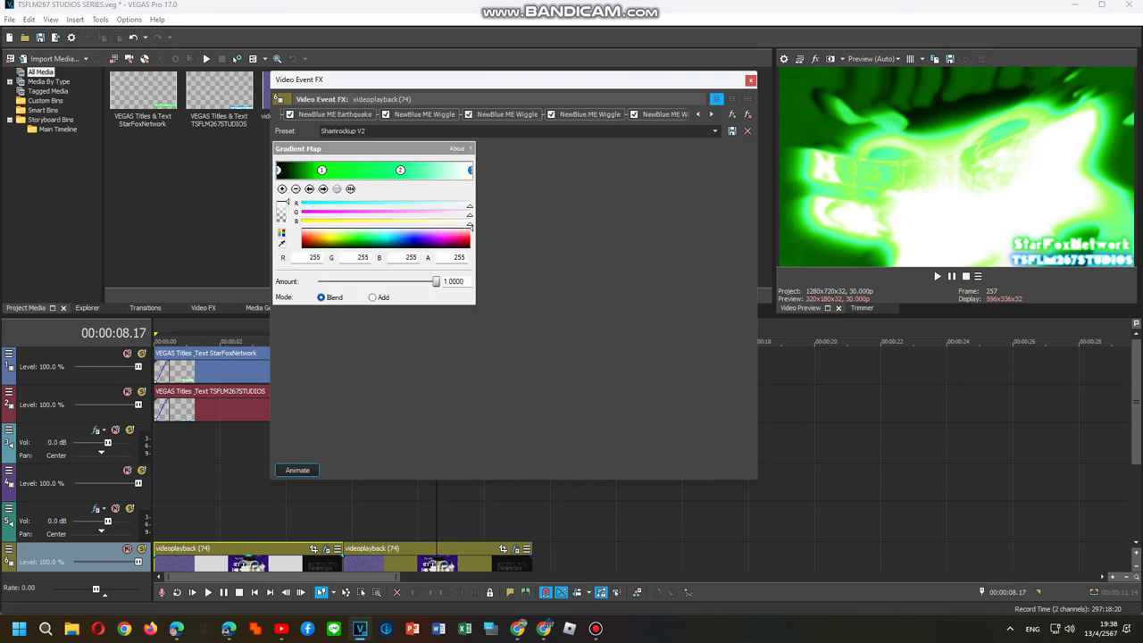
{"action": "left_click", "coordinate": [751, 80]}
Load the Easterup V6 audio FX package onto the first clip's audio event
{"action": "left_click_drag", "start_coordinate": [1136, 402], "coordinate": [1136, 474]}
{"action": "double_click", "coordinate": [429, 404]}
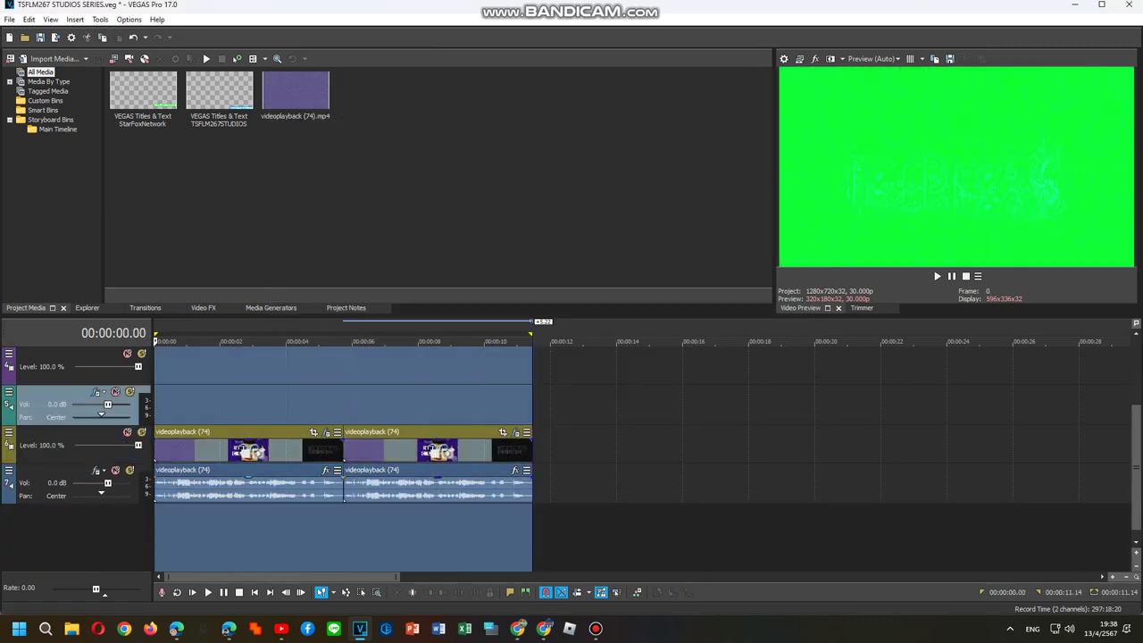
{"action": "right_click", "coordinate": [306, 488]}
{"action": "left_click", "coordinate": [341, 197]}
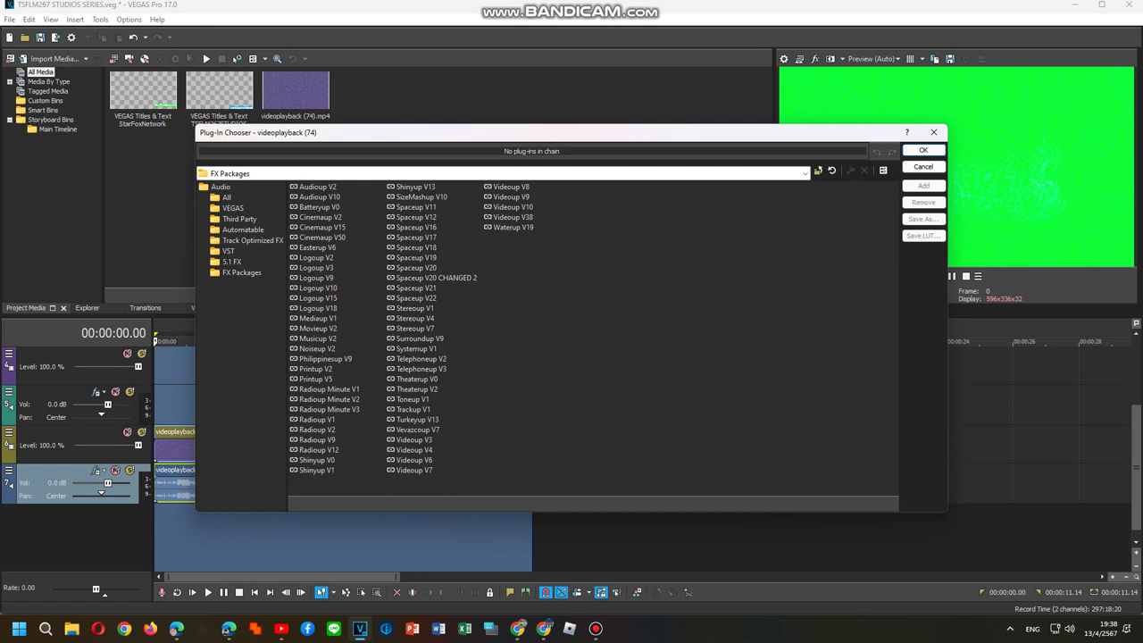
{"action": "left_click", "coordinate": [317, 247]}
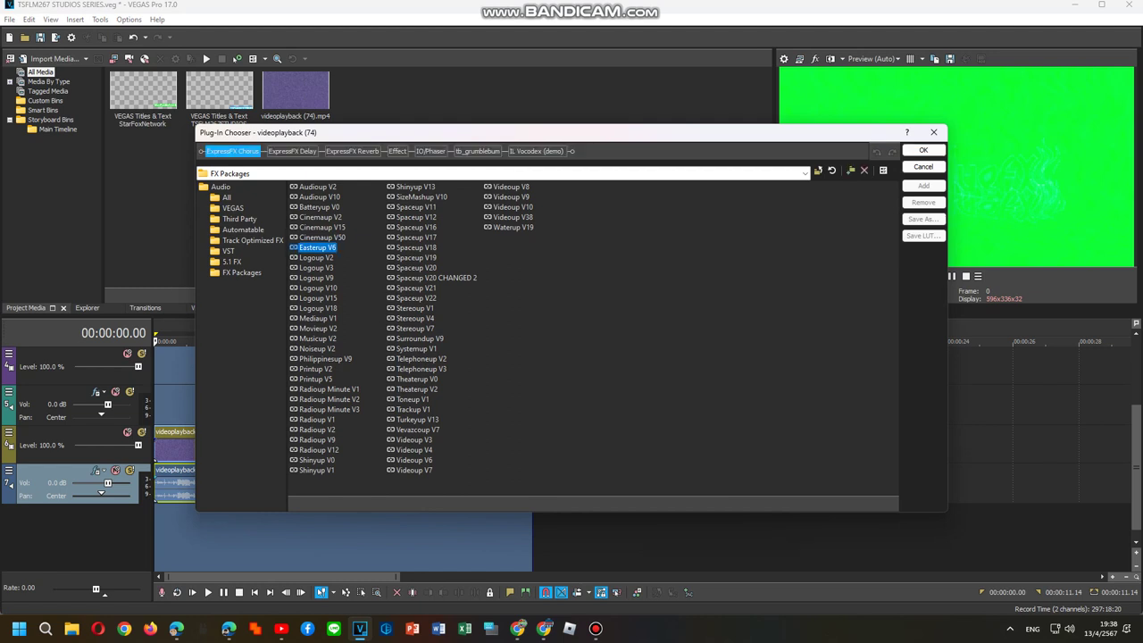
{"action": "key", "text": "Return"}
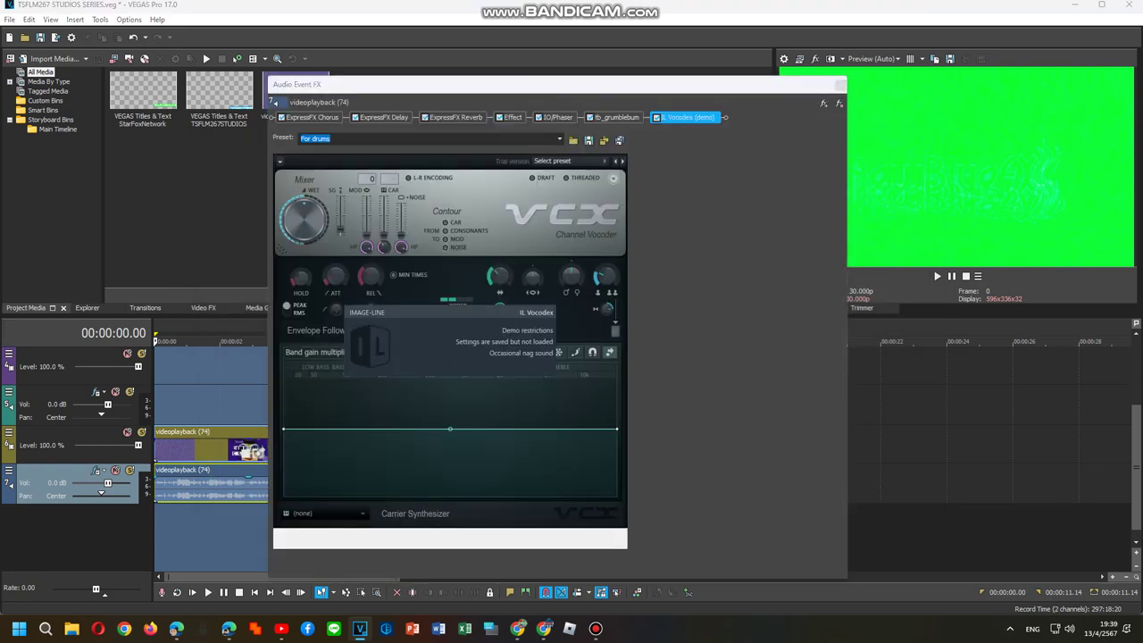
Set the first clip's IL Vocodex to the Clearer preset with maximum band width and the Machine carrier
{"action": "left_click", "coordinate": [554, 160]}
{"action": "left_click", "coordinate": [556, 274]}
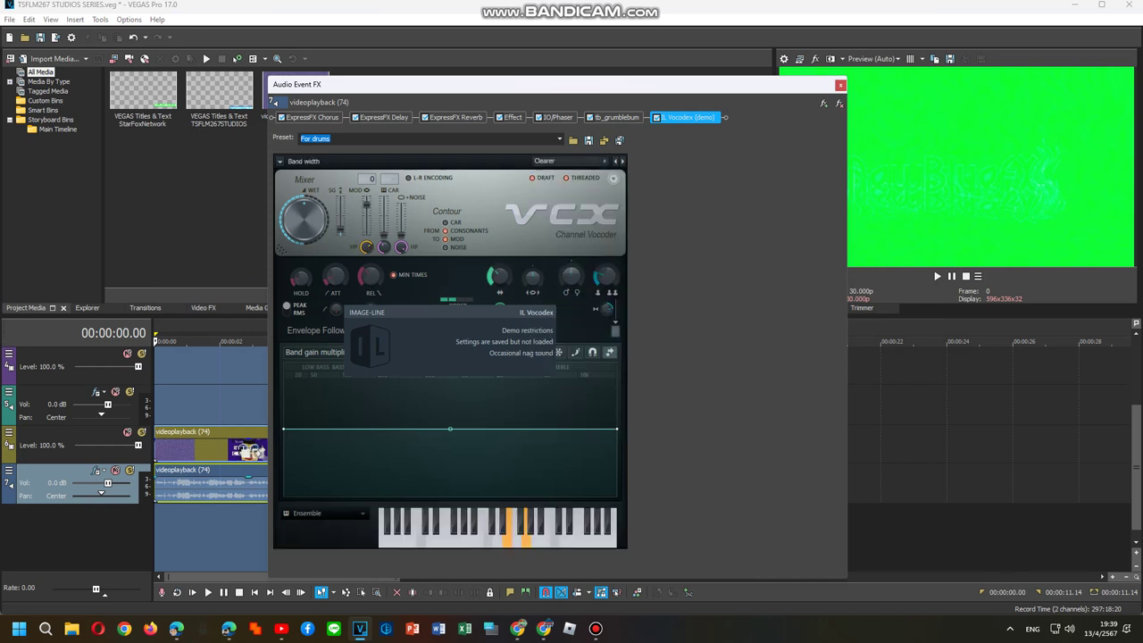
{"action": "left_click_drag", "start_coordinate": [500, 277], "coordinate": [500, 245]}
{"action": "left_click", "coordinate": [474, 335]}
{"action": "left_click", "coordinate": [325, 513]}
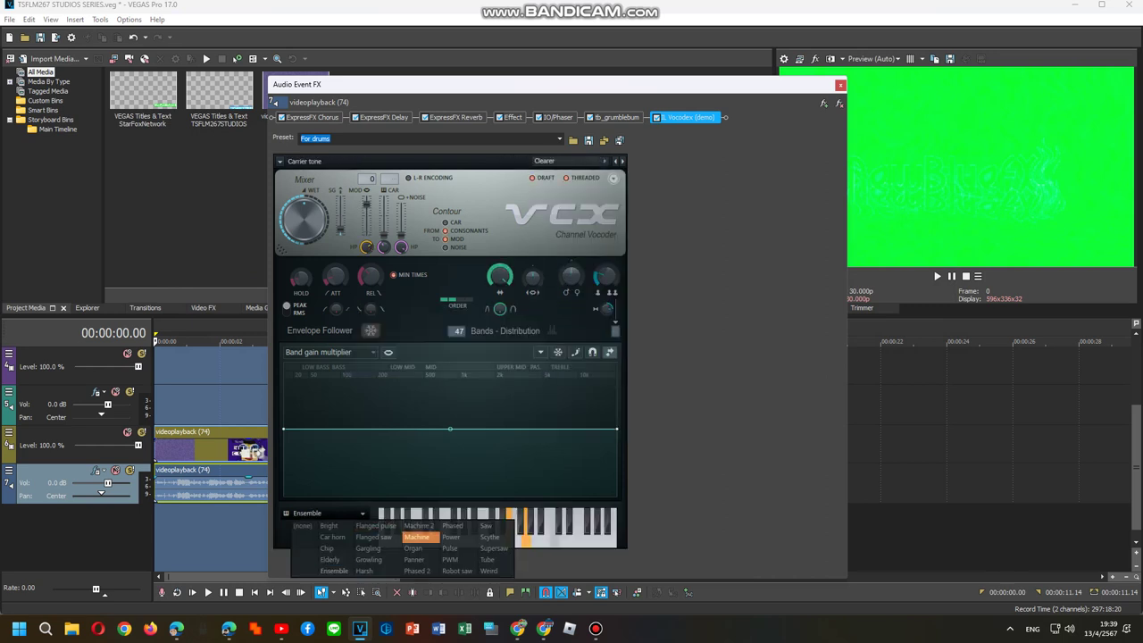
{"action": "left_click", "coordinate": [416, 537]}
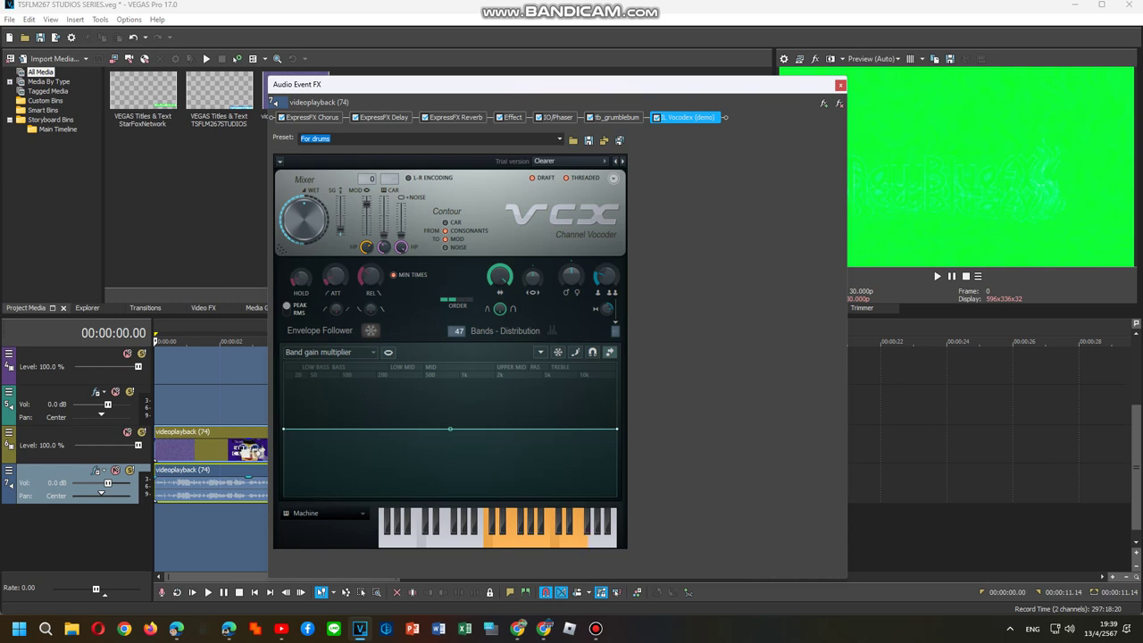
{"action": "left_click_drag", "start_coordinate": [600, 85], "coordinate": [633, 88]}
{"action": "left_click", "coordinate": [873, 89]}
Load the Videoup V38 audio FX package onto the second clip's audio event
{"action": "right_click", "coordinate": [459, 482]}
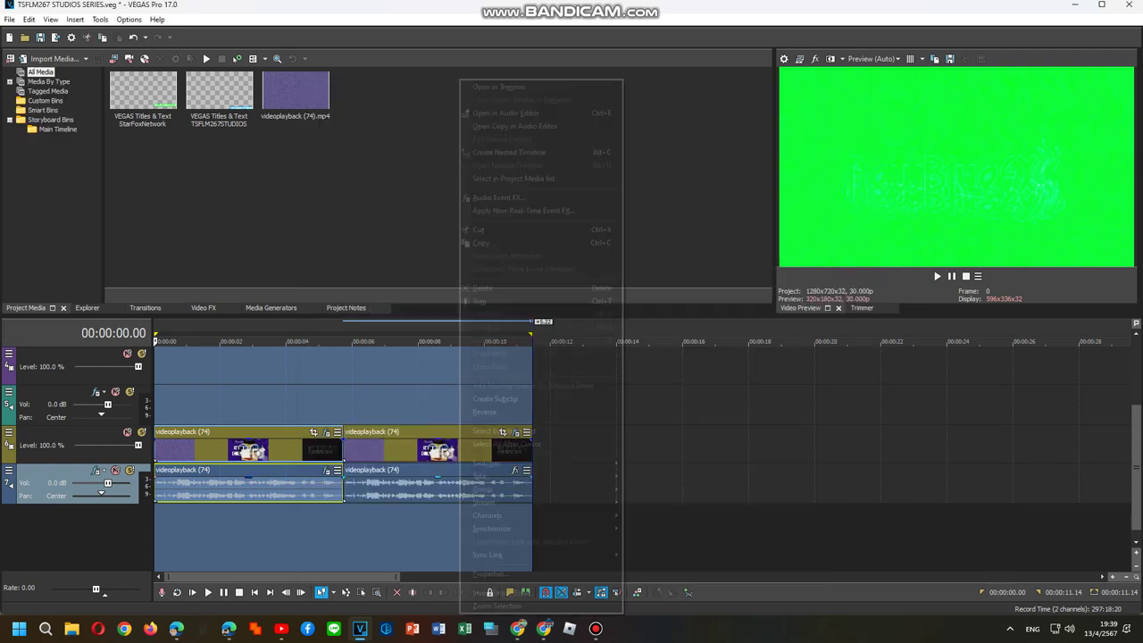
{"action": "left_click", "coordinate": [501, 199]}
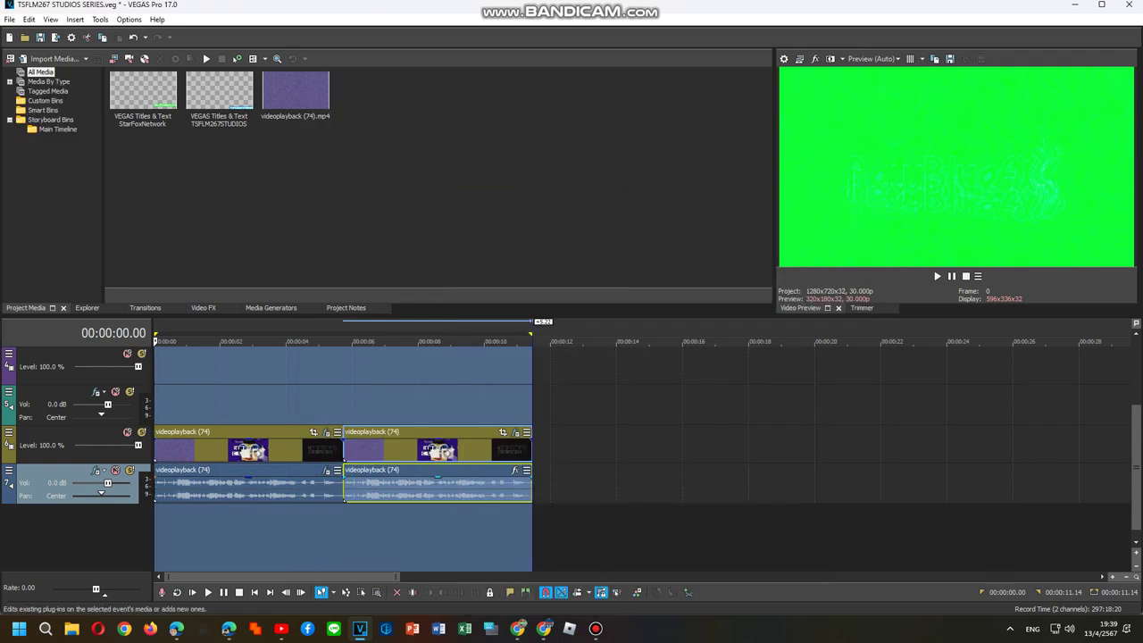
{"action": "left_click", "coordinate": [514, 470]}
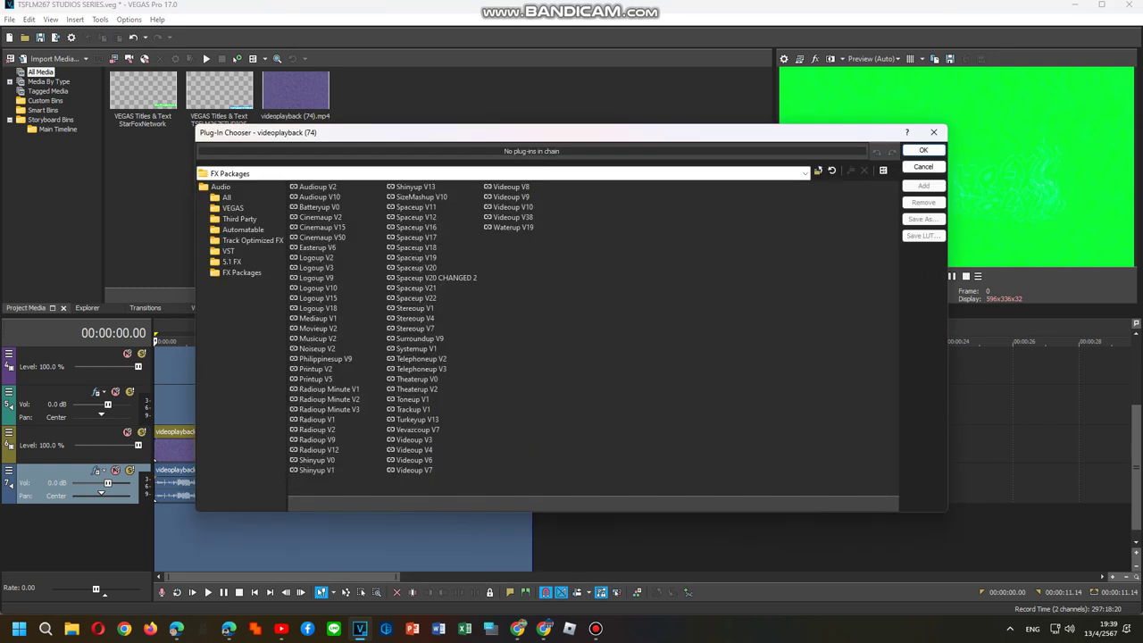
{"action": "left_click", "coordinate": [317, 440]}
{"action": "left_click", "coordinate": [317, 429]}
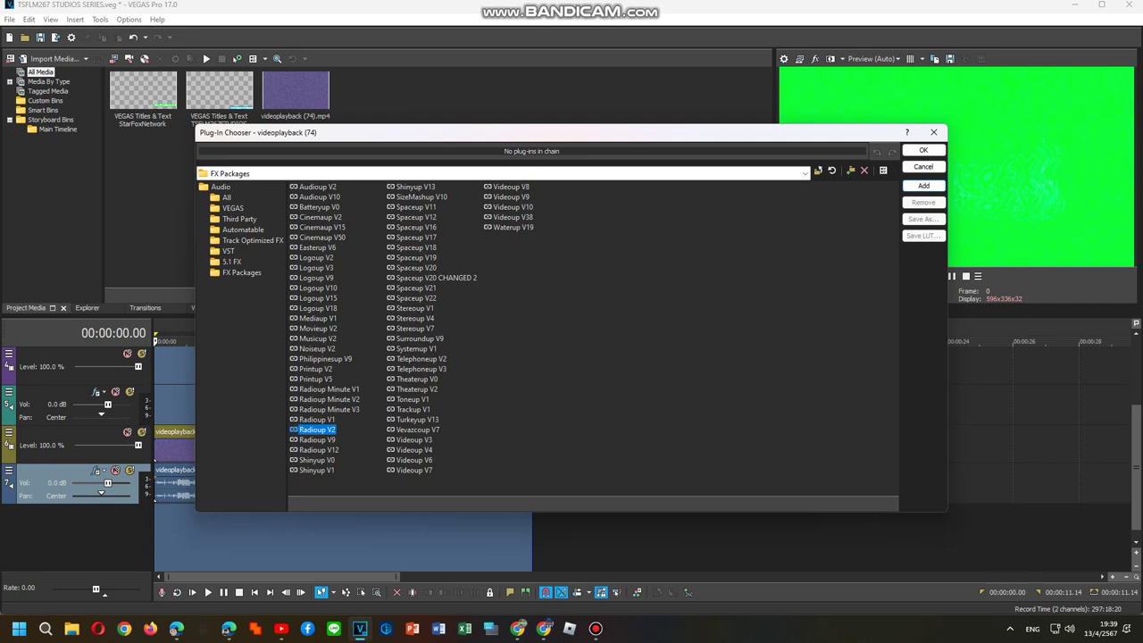
{"action": "double_click", "coordinate": [513, 217]}
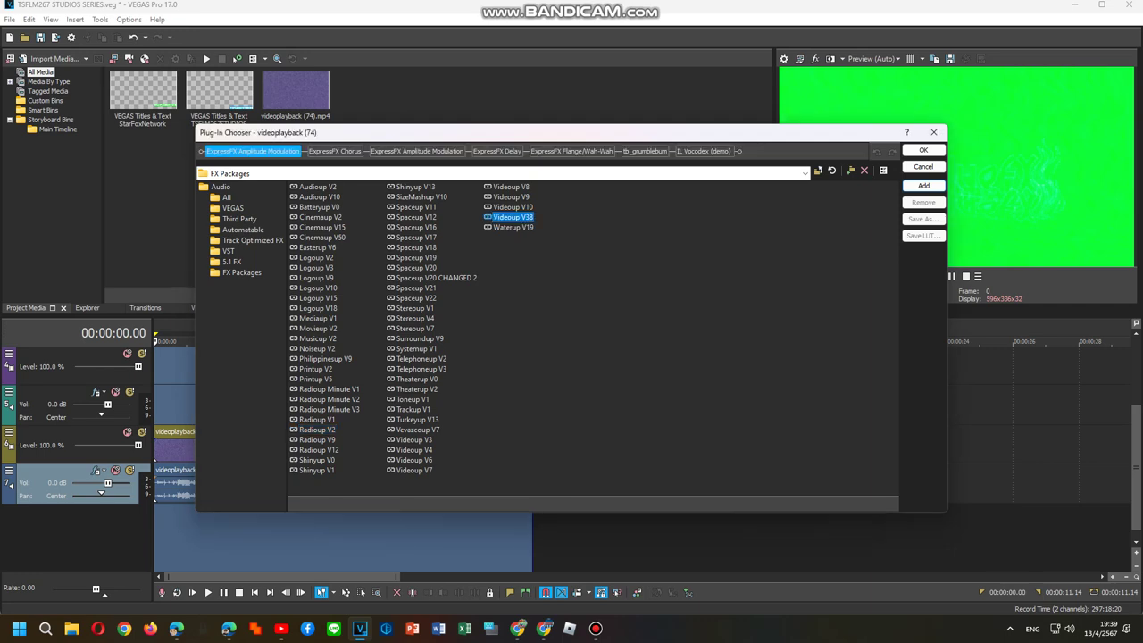
{"action": "left_click", "coordinate": [923, 150]}
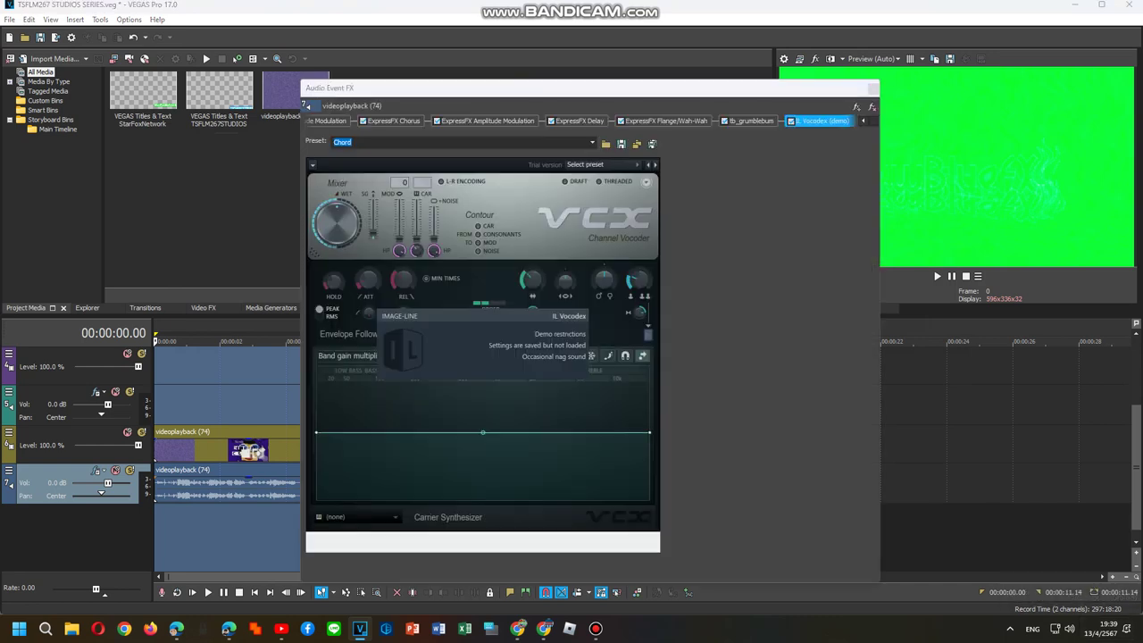
Set the second clip's IL Vocodex to the Clearer preset with the Pulse carrier and close its effects
{"action": "left_click", "coordinate": [586, 165]}
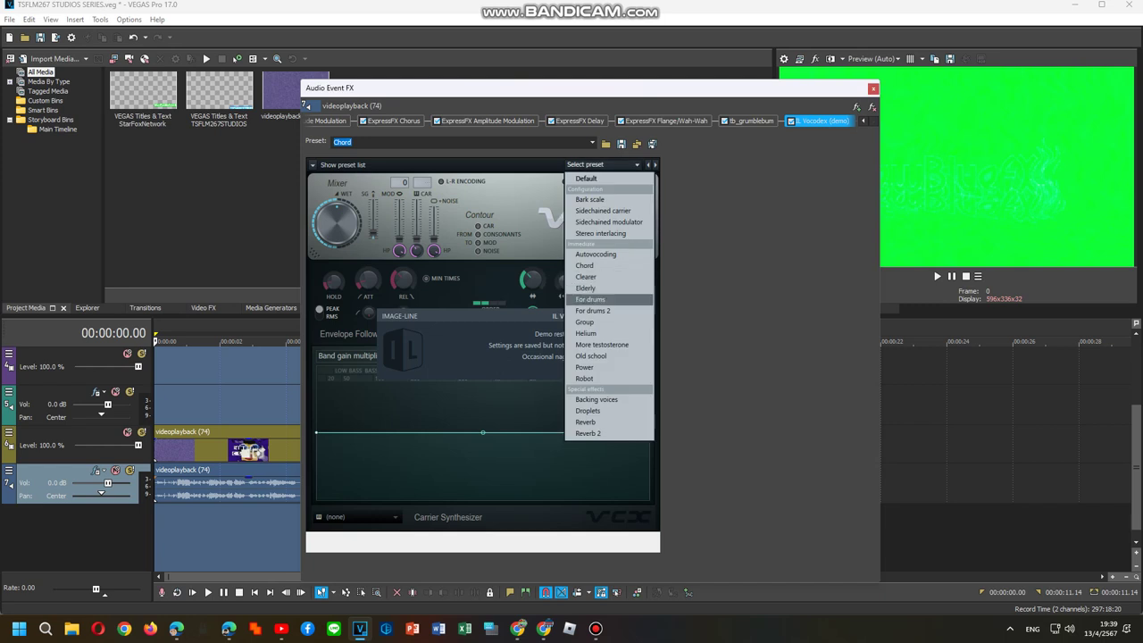
{"action": "left_click", "coordinate": [579, 277]}
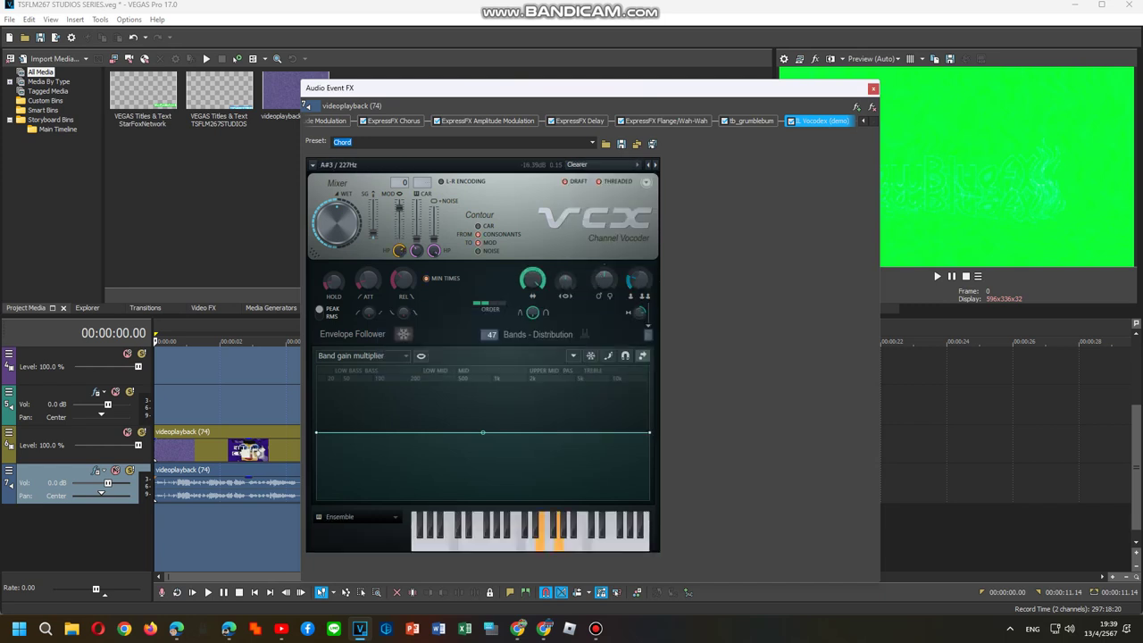
{"action": "left_click", "coordinate": [359, 517]}
{"action": "left_click", "coordinate": [482, 552]}
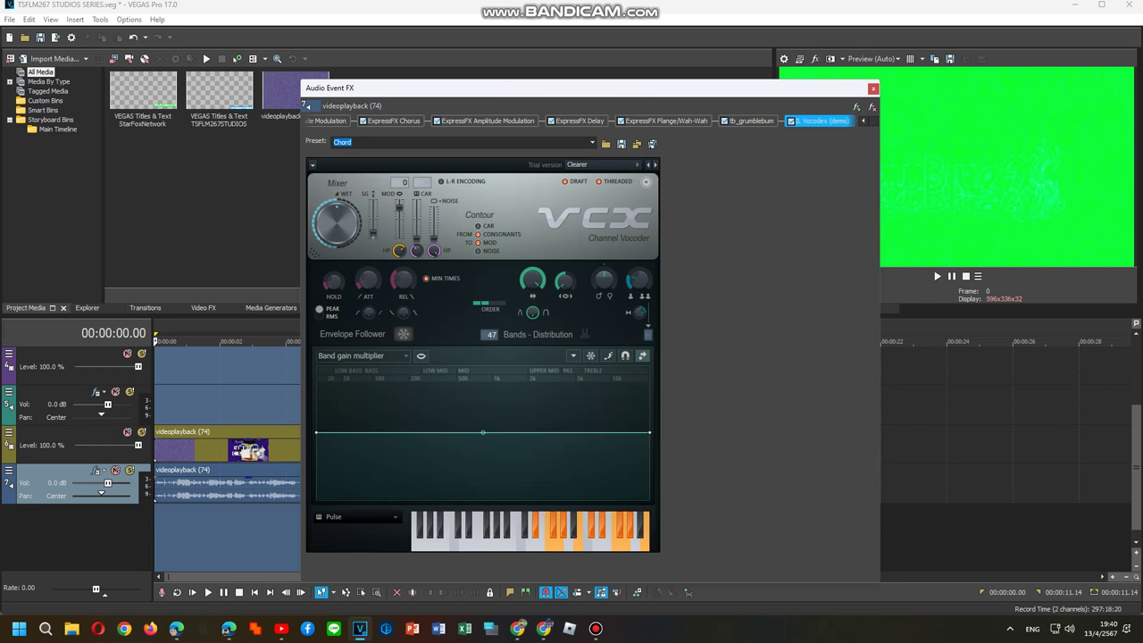
{"action": "left_click", "coordinate": [872, 88]}
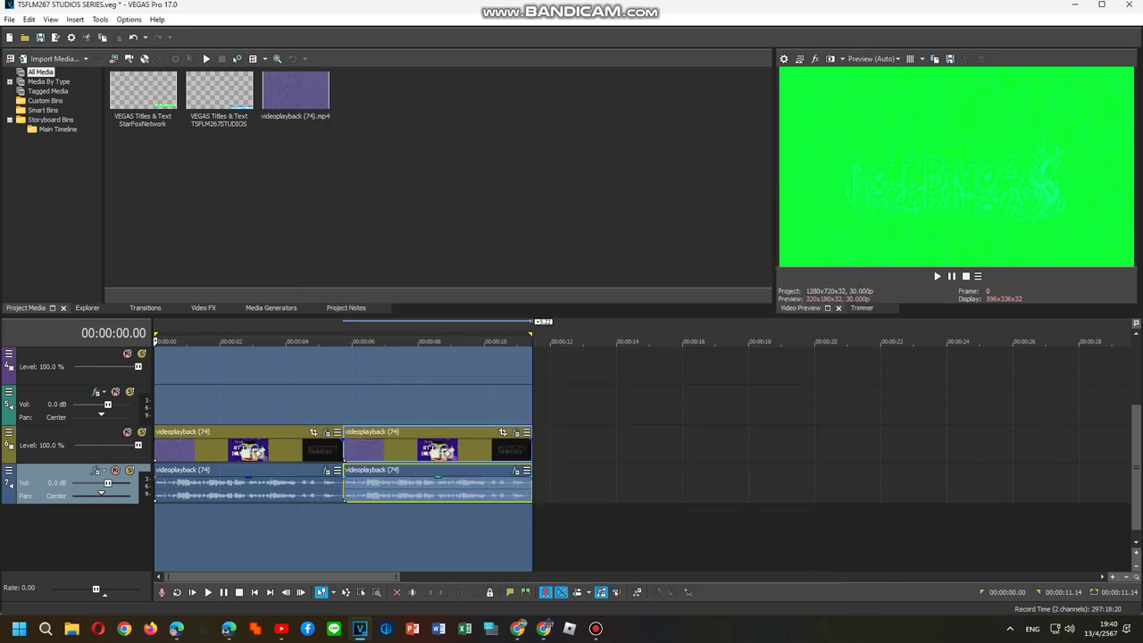
Play back sections of both clips to review their video and audio effects
{"action": "key", "text": "space"}
{"action": "double_click", "coordinate": [292, 341]}
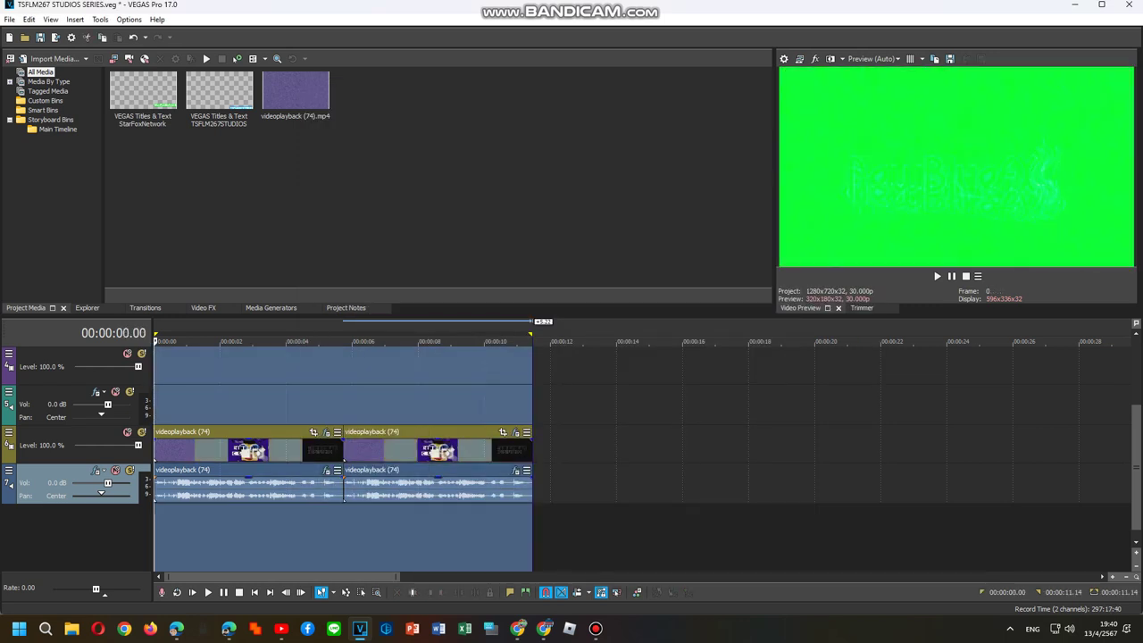
{"action": "key", "text": "space"}
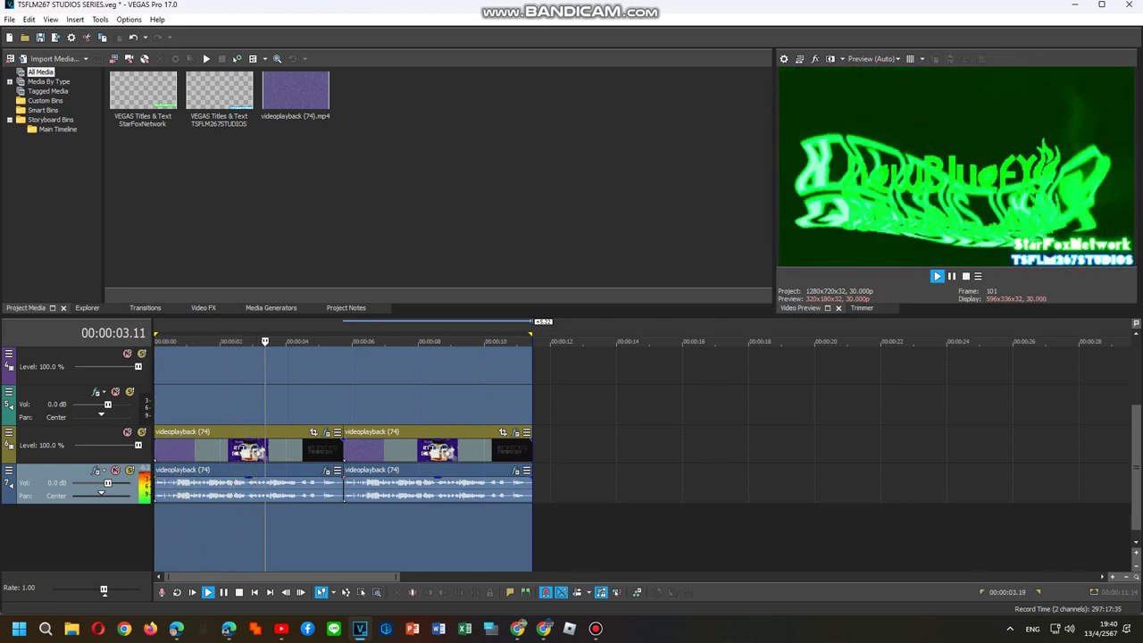
{"action": "left_click", "coordinate": [275, 341]}
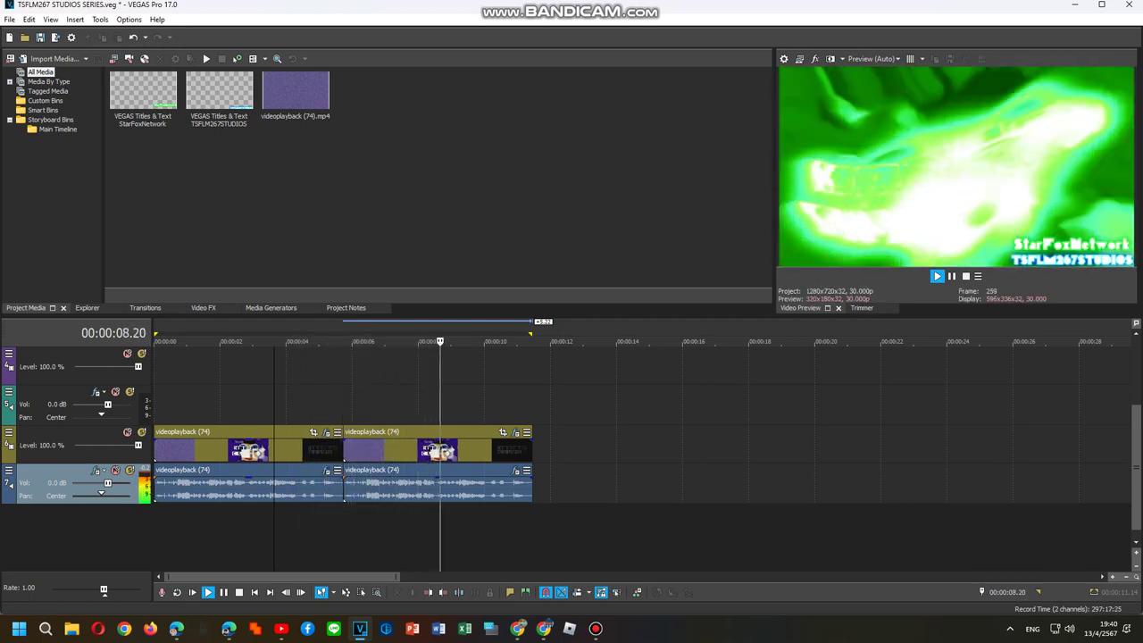
{"action": "left_click", "coordinate": [388, 534]}
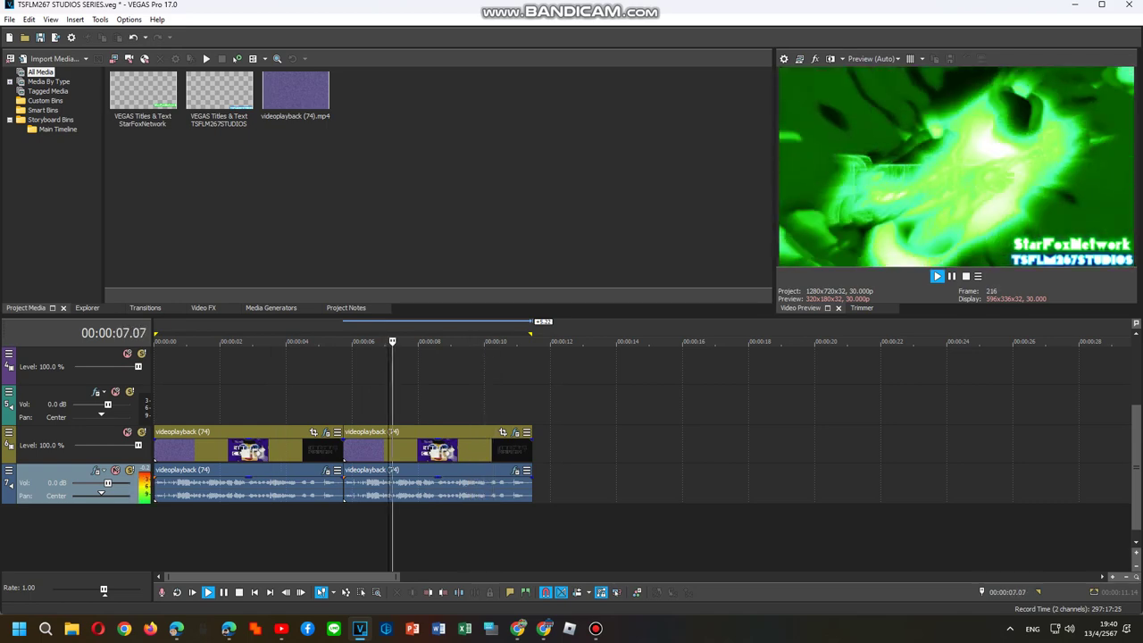
Try the Tube carrier in the second clip's IL Vocodex and play the clip
{"action": "right_click", "coordinate": [443, 482]}
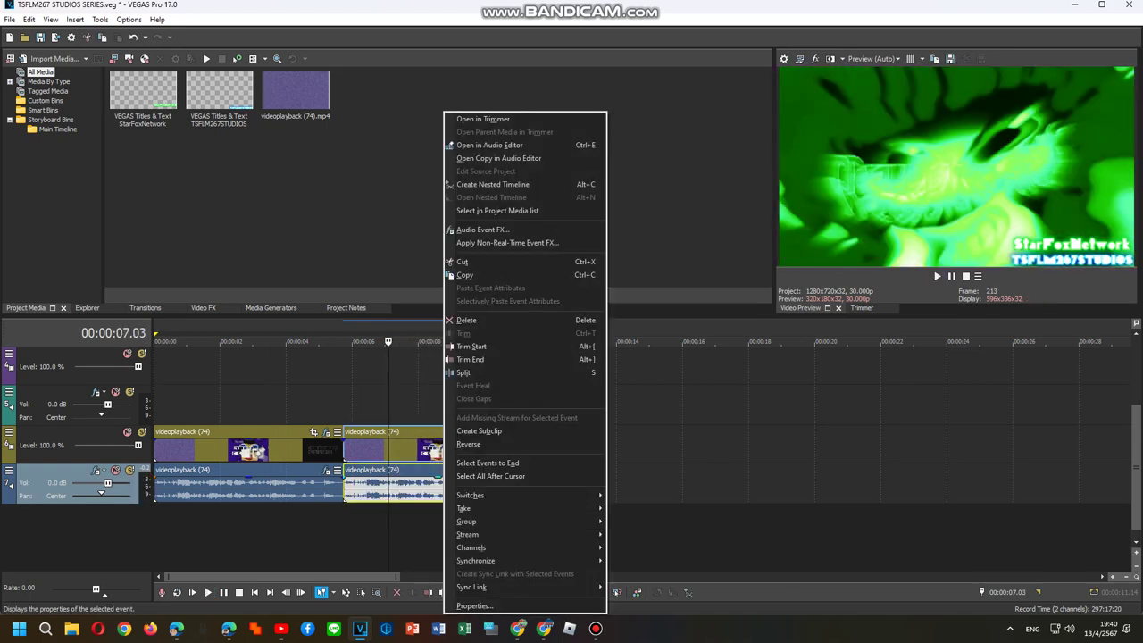
{"action": "left_click", "coordinate": [483, 229]}
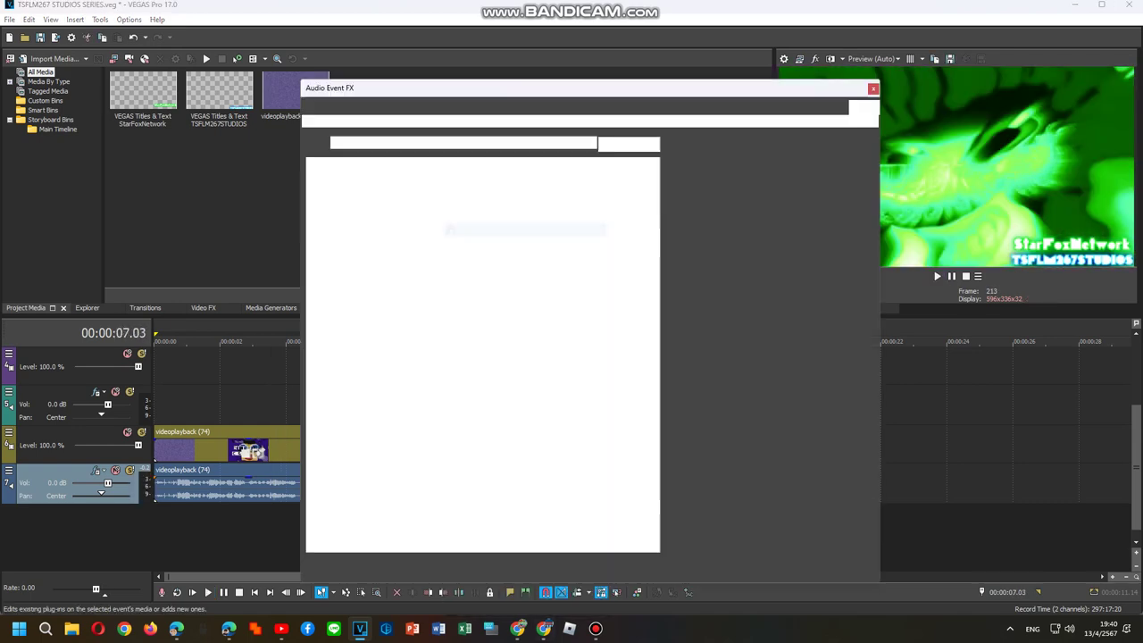
{"action": "left_click", "coordinate": [357, 517]}
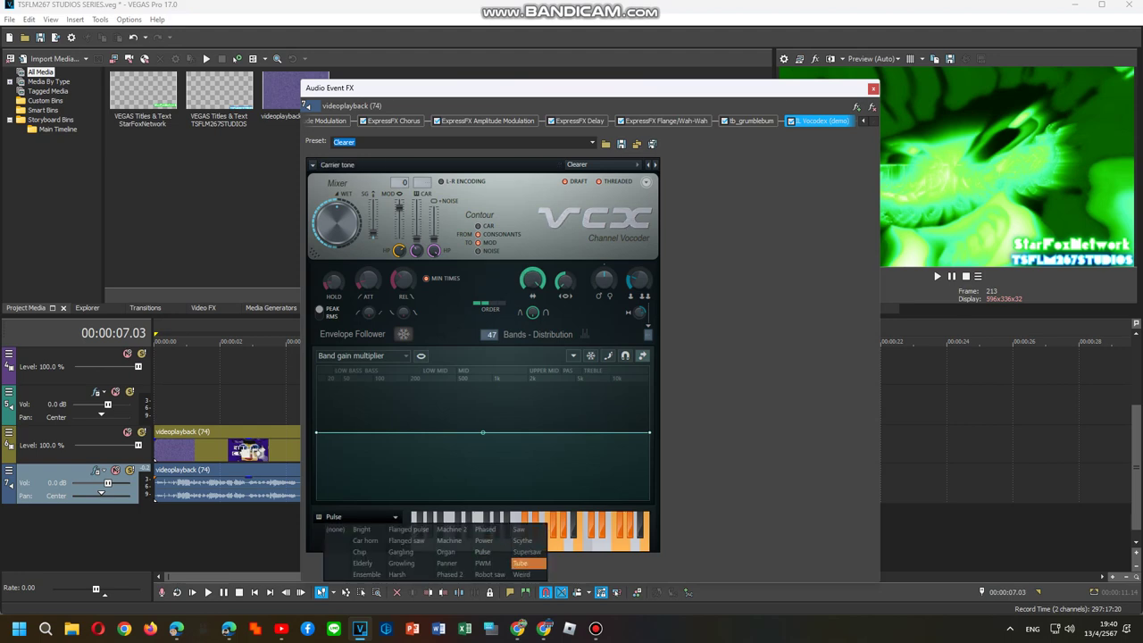
{"action": "left_click", "coordinate": [518, 563]}
{"action": "left_click", "coordinate": [209, 593]}
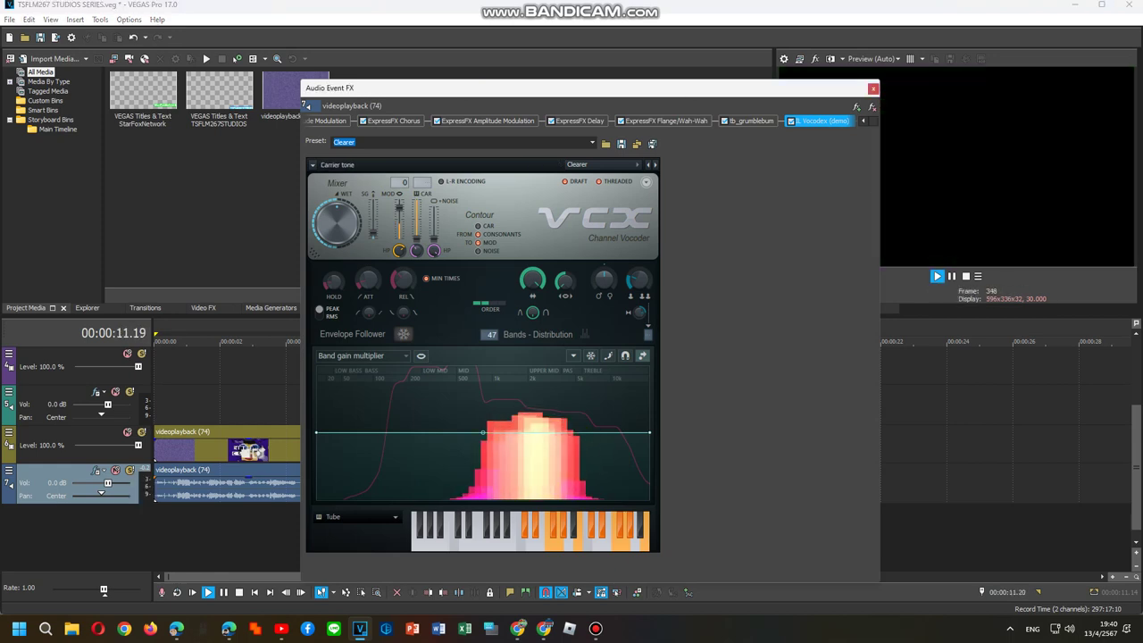
Change the second clip's Vocodex carrier to Ensemble, audition it, and select the time range spanning both clips
{"action": "left_click", "coordinate": [358, 517]}
{"action": "left_click", "coordinate": [368, 574]}
{"action": "left_click", "coordinate": [937, 277]}
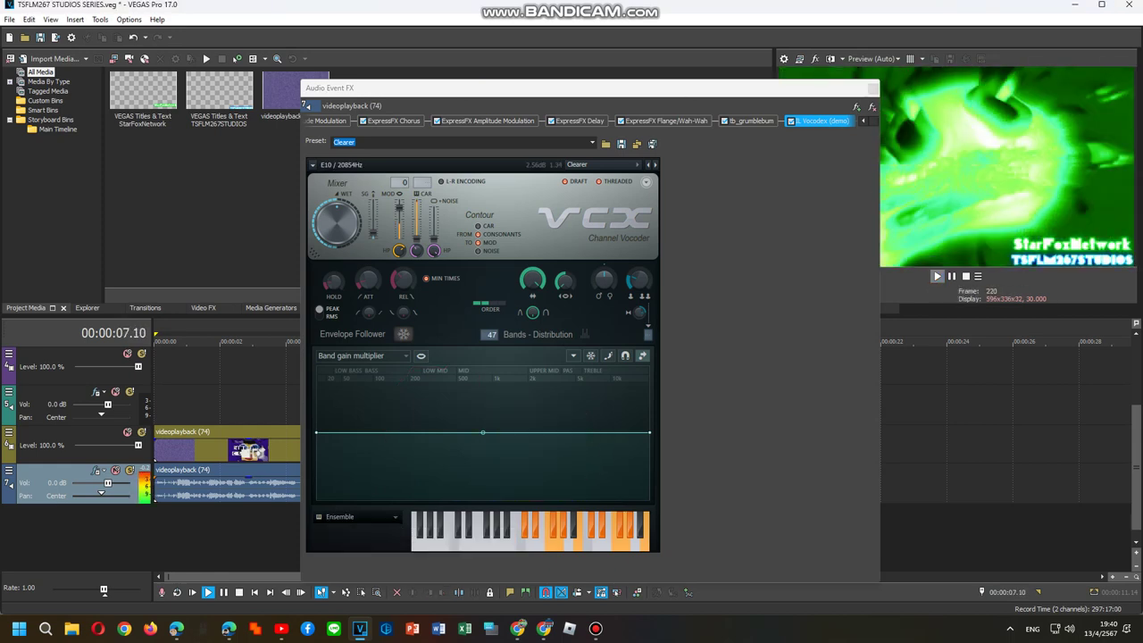
{"action": "left_click", "coordinate": [873, 88]}
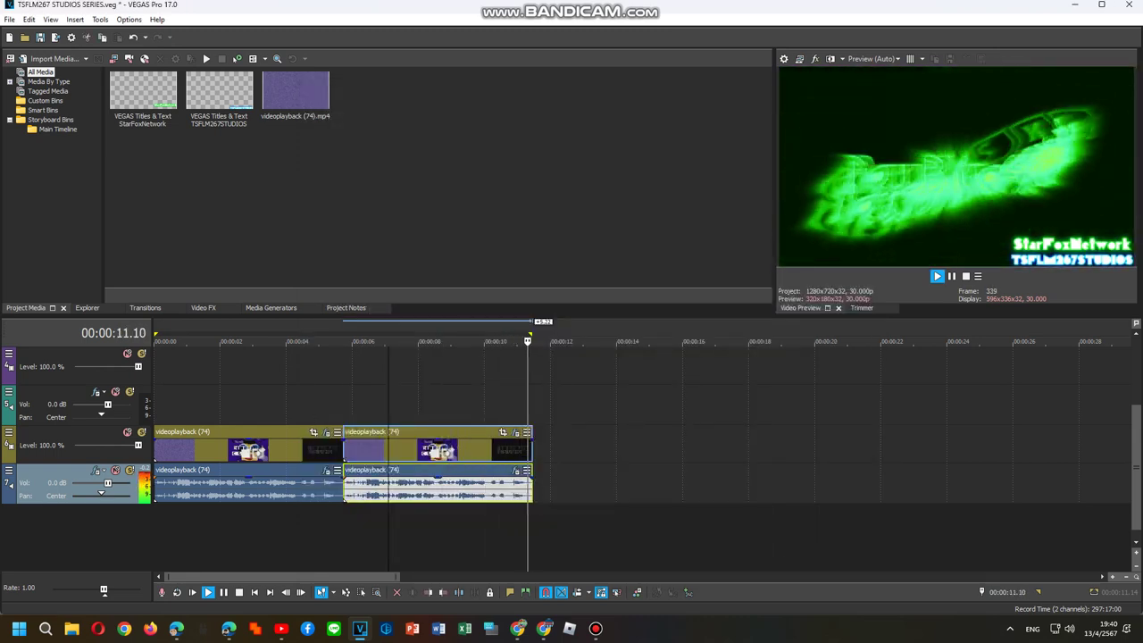
{"action": "key", "text": "space"}
{"action": "double_click", "coordinate": [485, 405]}
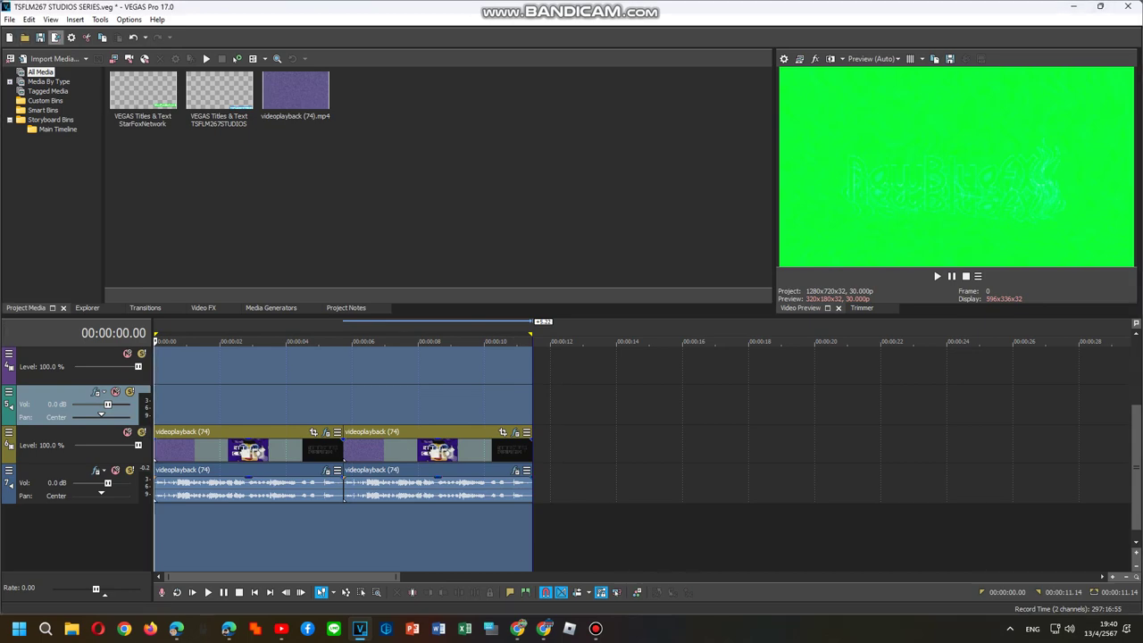
{"action": "left_click_drag", "start_coordinate": [108, 8], "coordinate": [0, 3]}
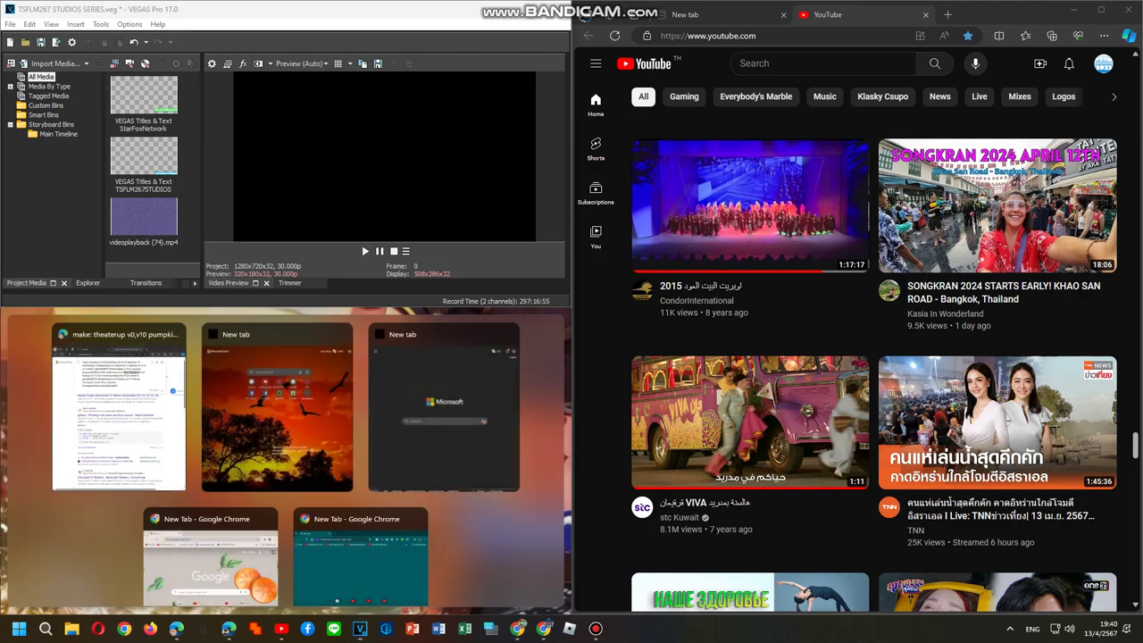
{"action": "left_click_drag", "start_coordinate": [71, 7], "coordinate": [0, 98]}
{"action": "left_click_drag", "start_coordinate": [197, 19], "coordinate": [572, 0]}
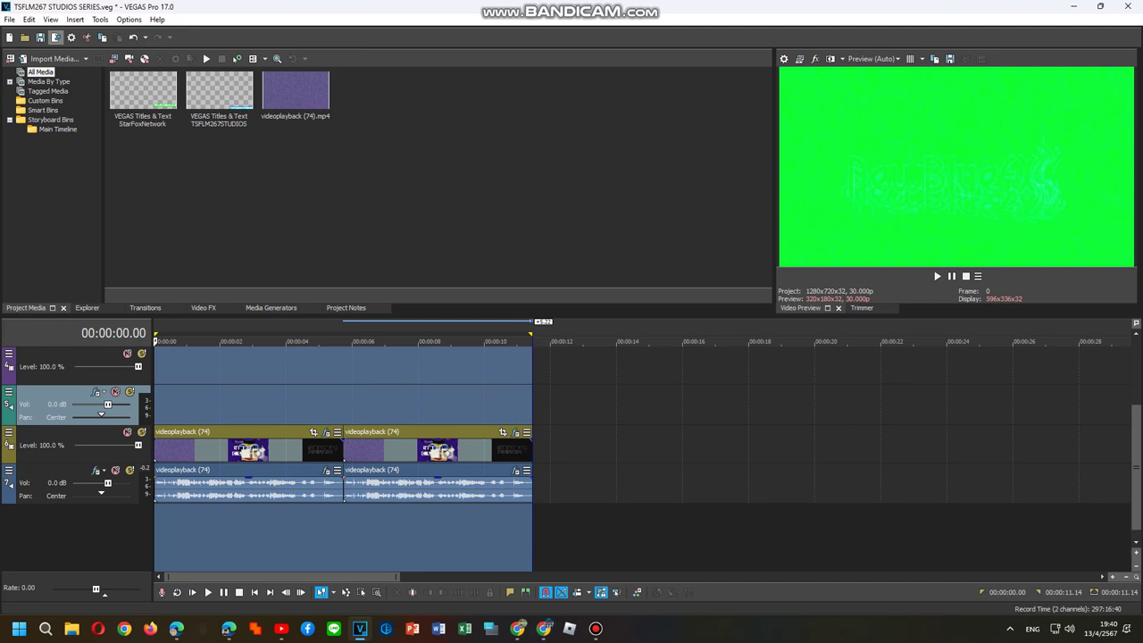
Open the render settings, name the output file 2 New Effects Shamrockup V2.V6, and switch to Bandicam
{"action": "left_click", "coordinate": [55, 36]}
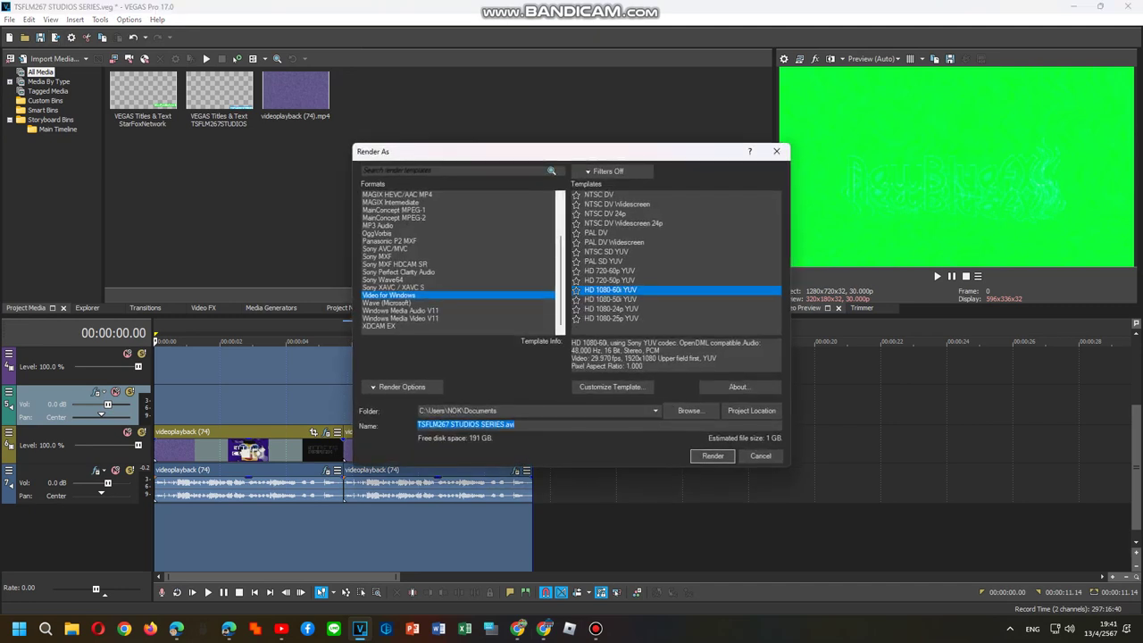
{"action": "type", "text": "2"}
{"action": "type", "text": ".New "}
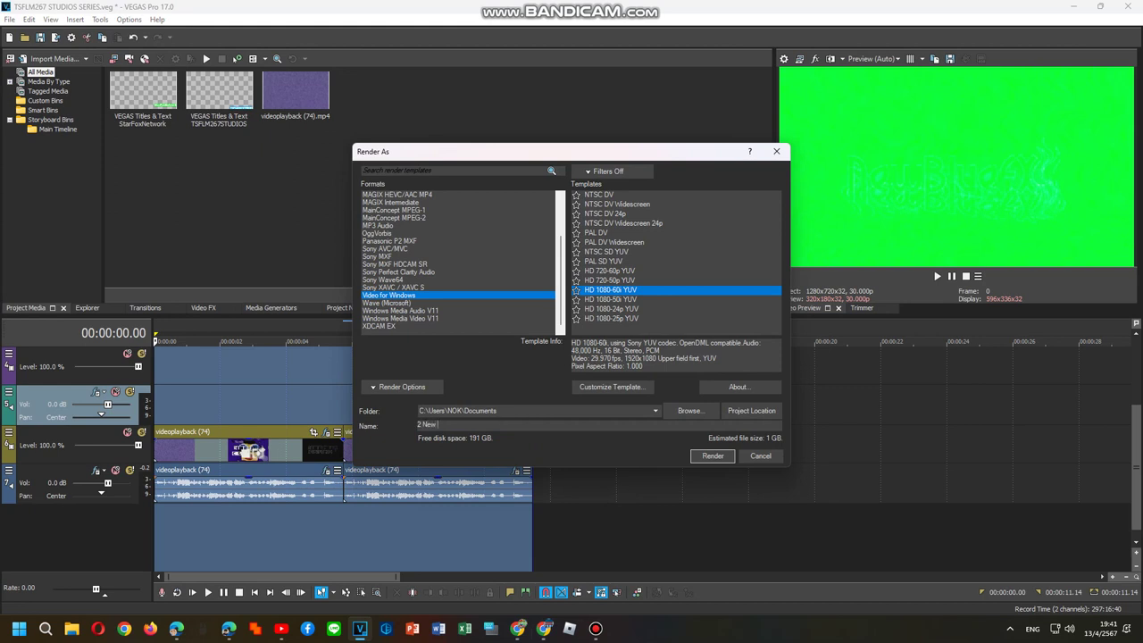
{"action": "type", "text": "Effec"}
{"action": "type", "text": "ts Sharm"}
{"action": "type", "text": "ock"}
{"action": "type", "text": "up V2.V6"}
{"action": "left_click", "coordinate": [596, 628]}
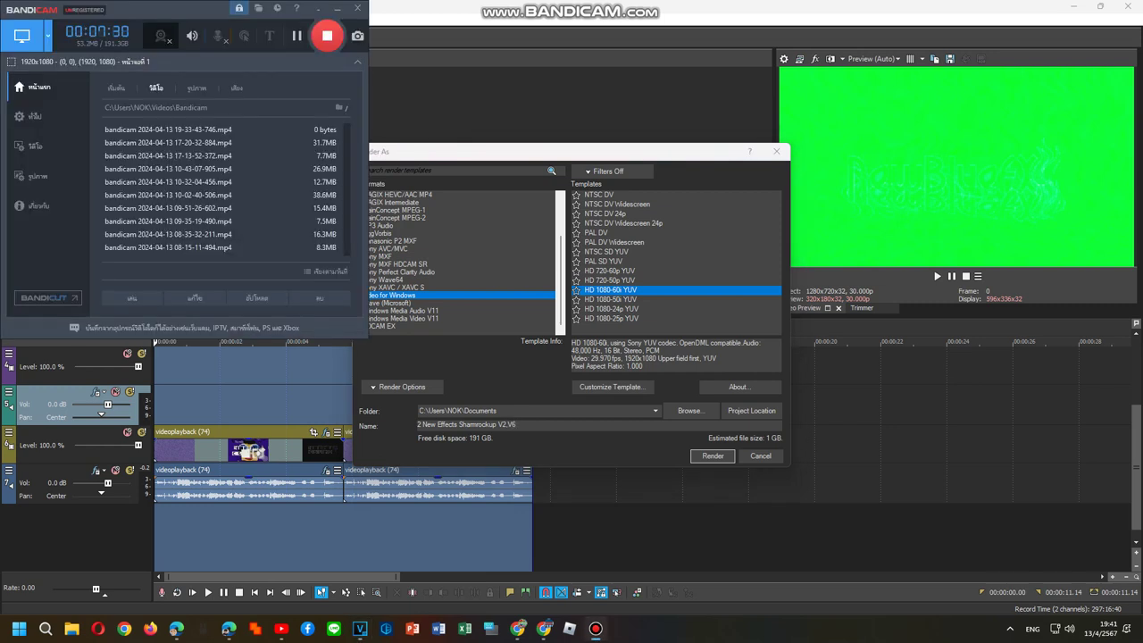